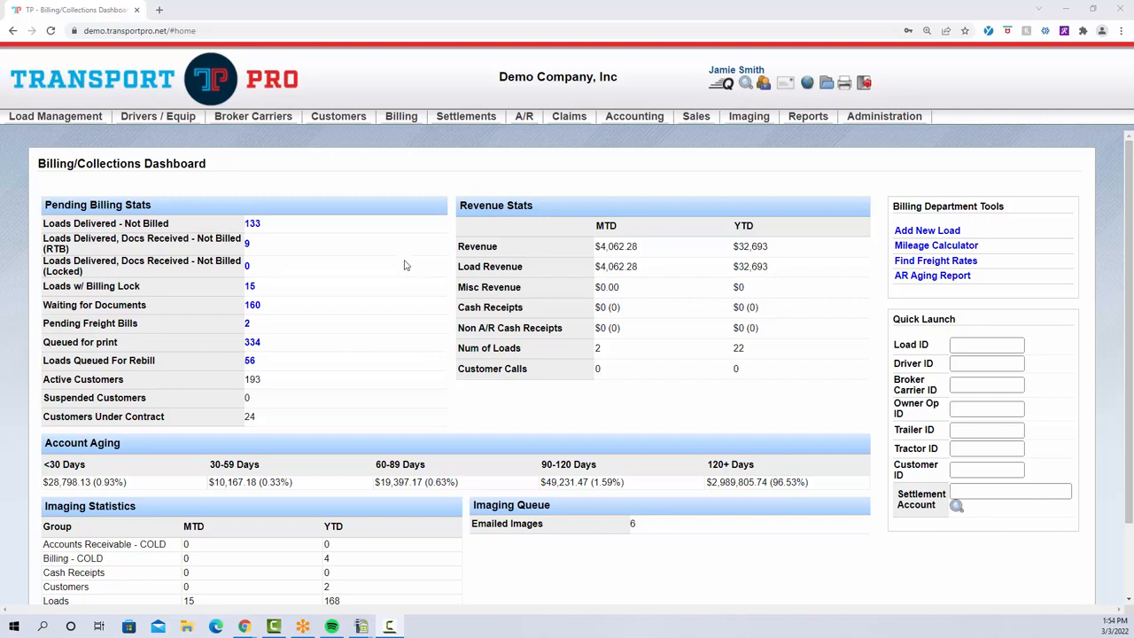
- From the billing dashboard, review the list of loads delivered but not billed and return to the dashboard
left_click(397, 118)
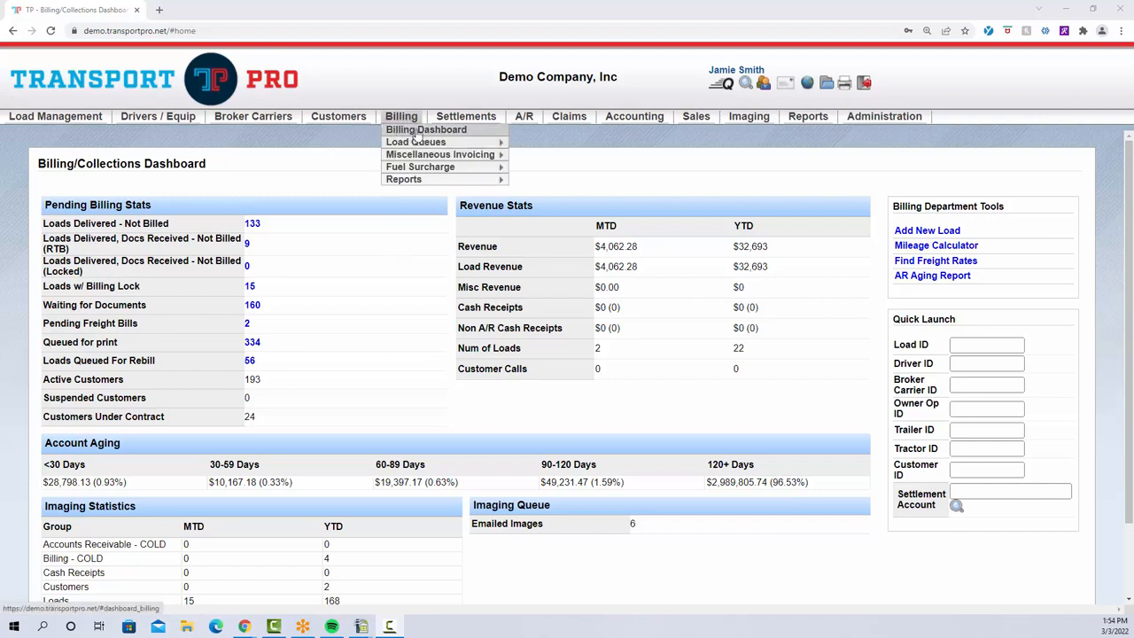
left_click(418, 131)
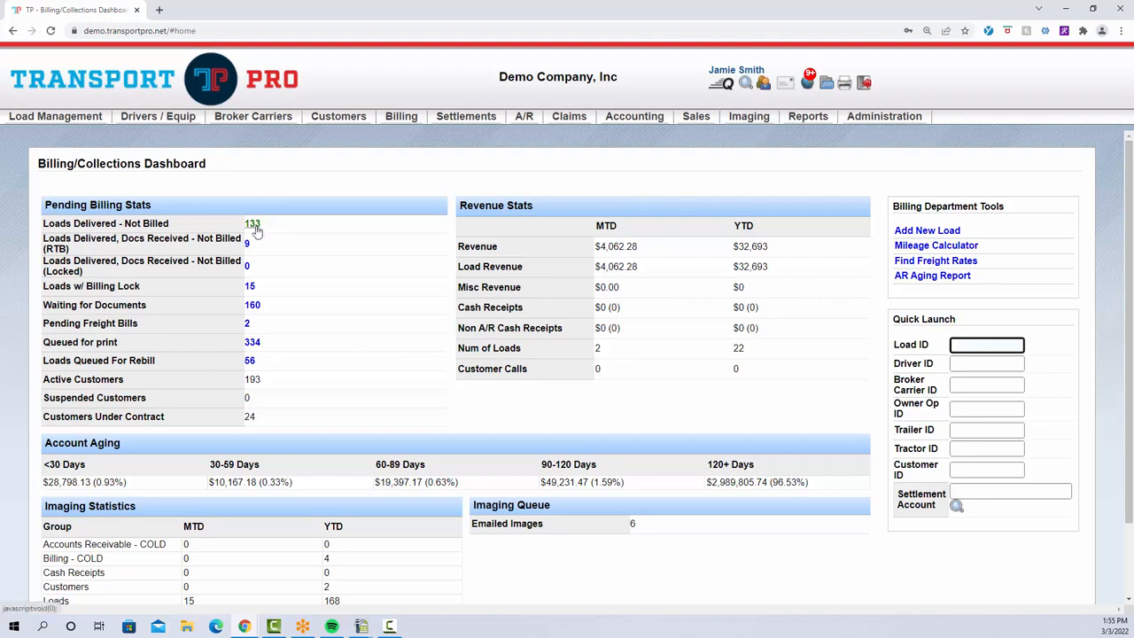
left_click(253, 225)
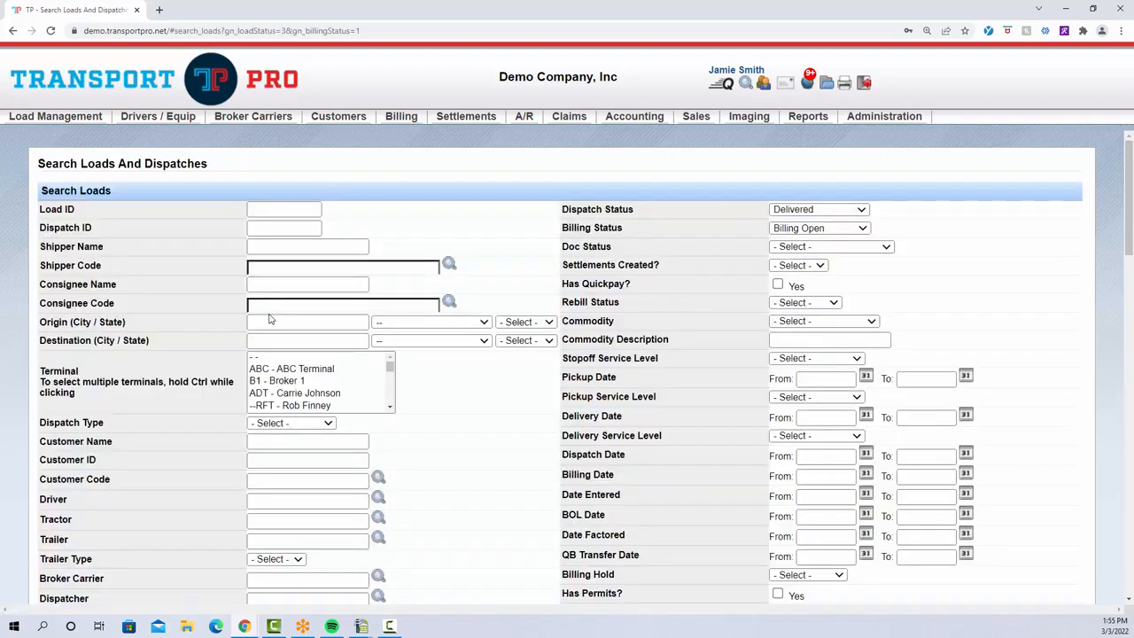
scroll(251, 352, "down", 7)
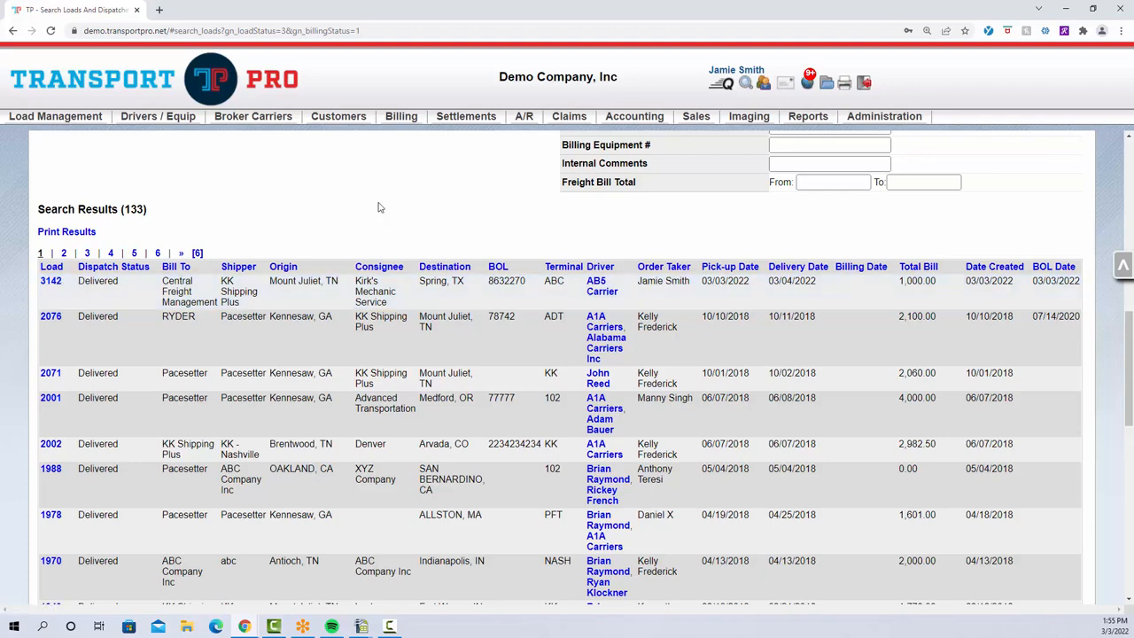
left_click(403, 130)
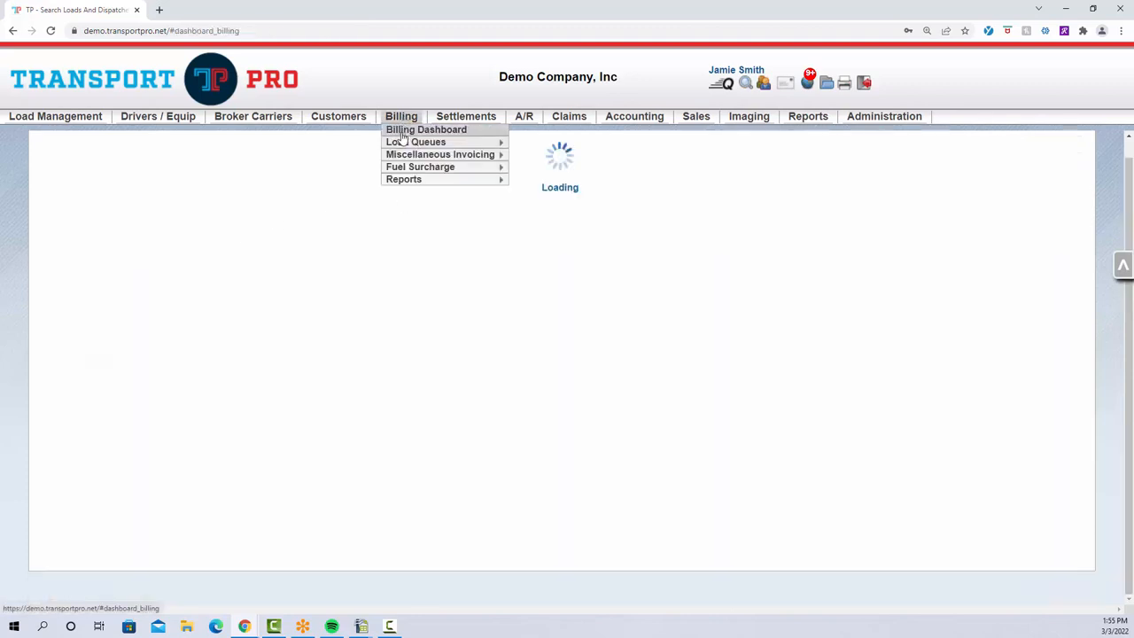
scroll(397, 303, "up", 1)
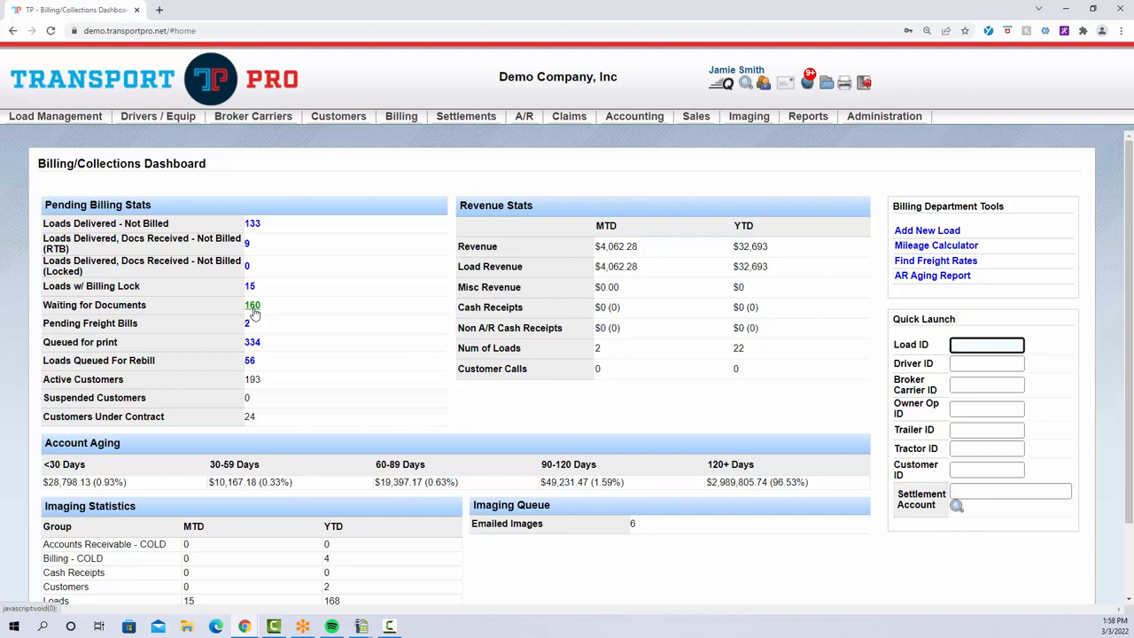
- Open the Waiting For Documents load queue and run an unfiltered search for loads missing documents
left_click(394, 122)
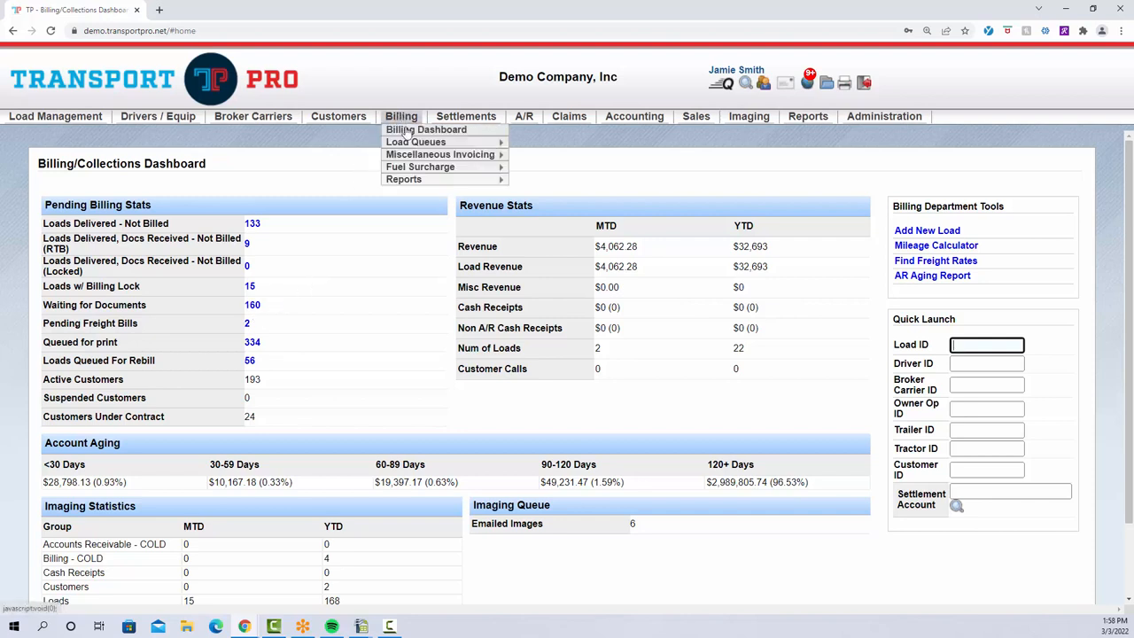
mouse_move(461, 143)
left_click(527, 143)
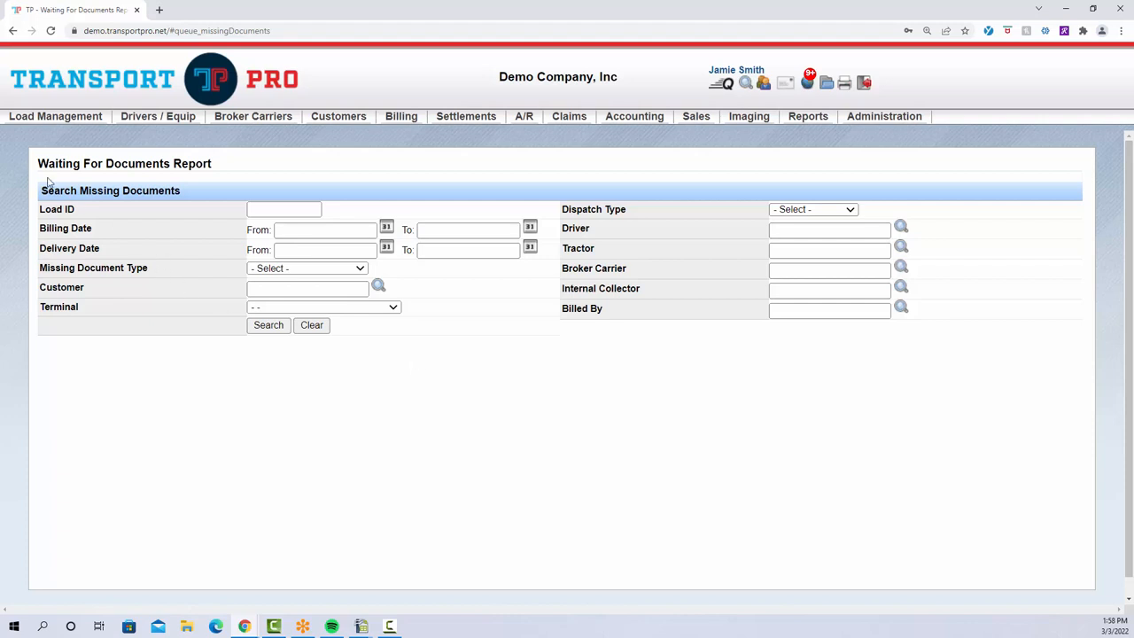
left_click_drag(38, 164, 238, 174)
left_click(267, 325)
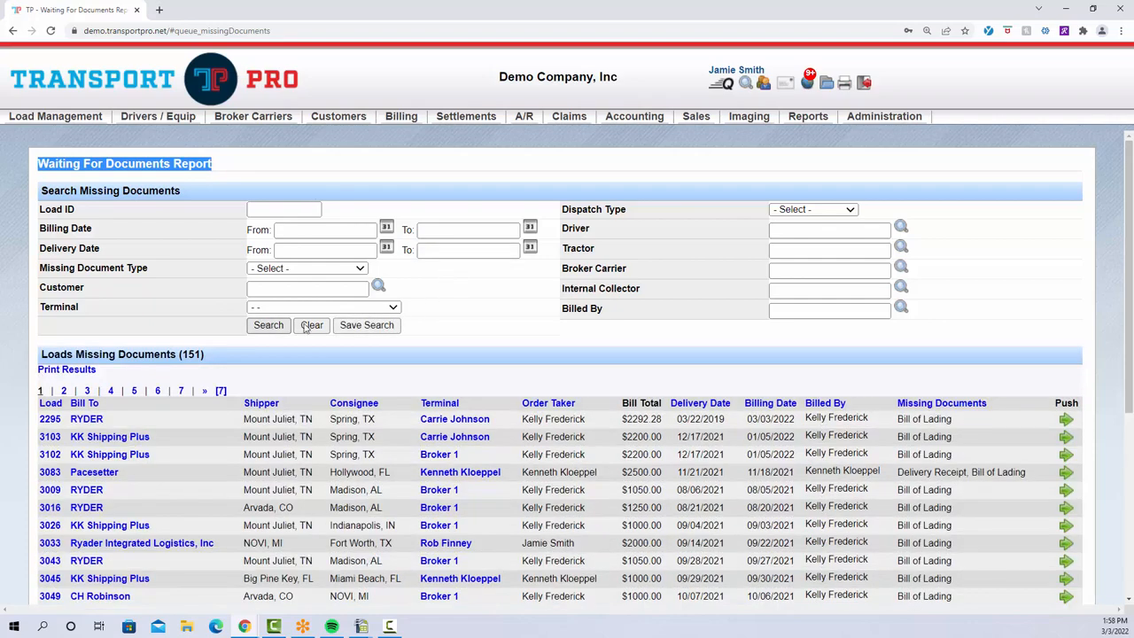
left_click(466, 331)
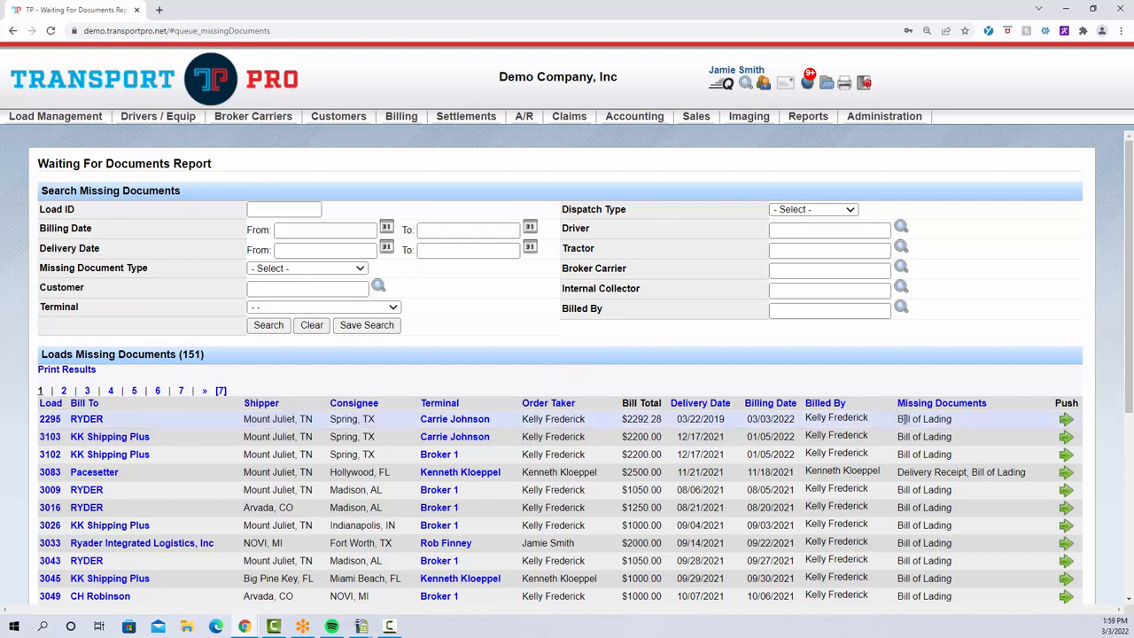
- Examine the missing document types and push option for the listed loads, and return to the billing dashboard
left_click_drag(898, 419, 985, 427)
left_click_drag(900, 472, 1030, 475)
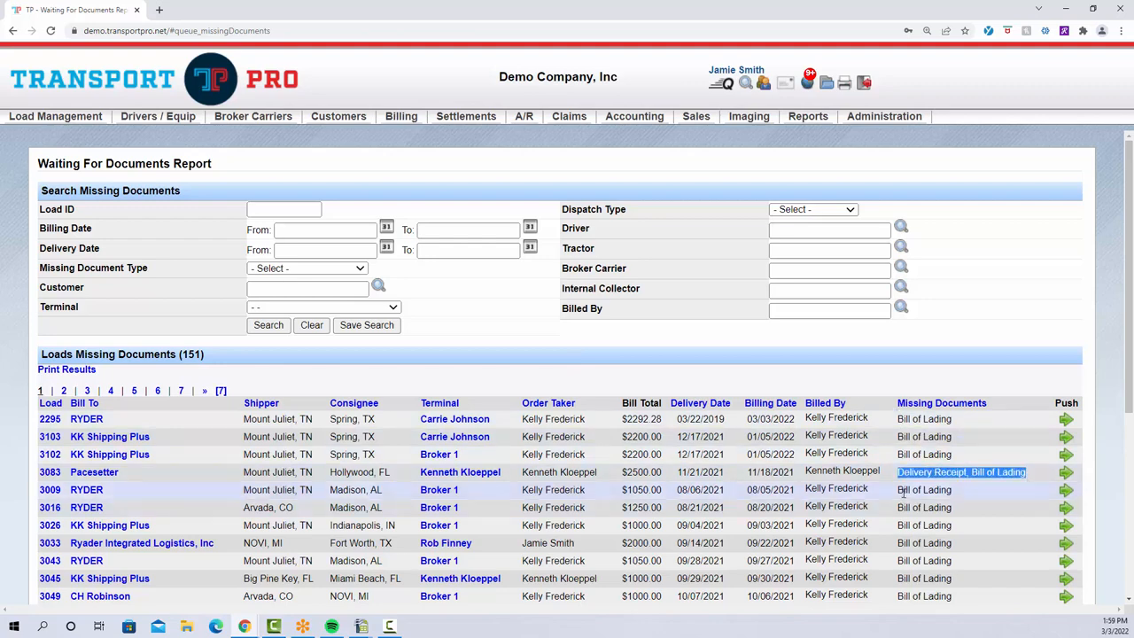
left_click_drag(898, 490, 1074, 493)
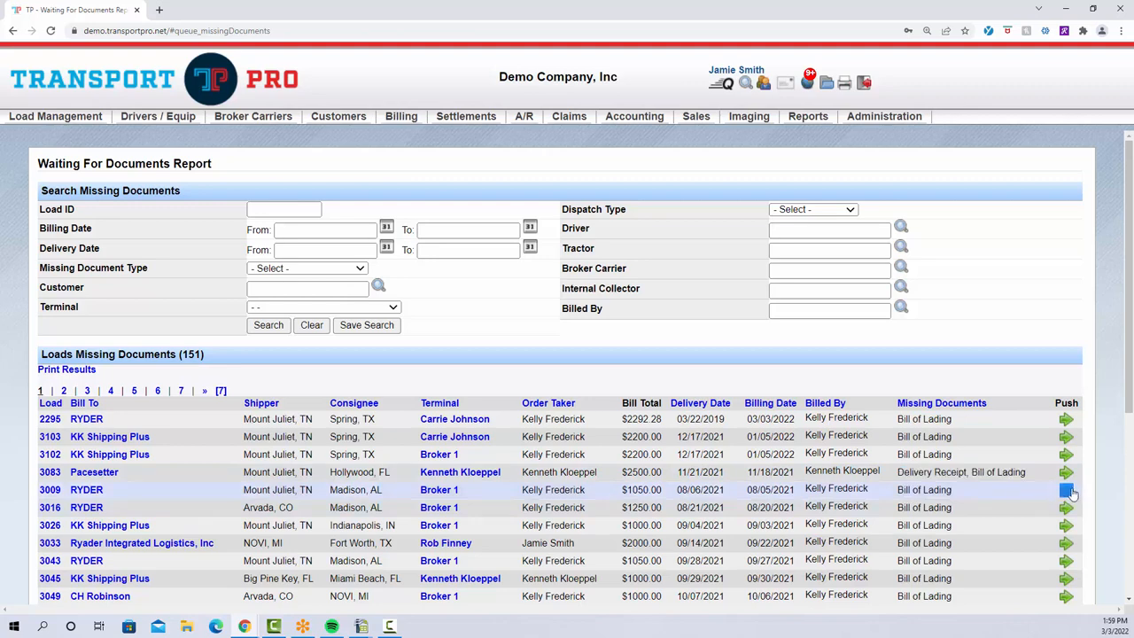
left_click(1048, 477)
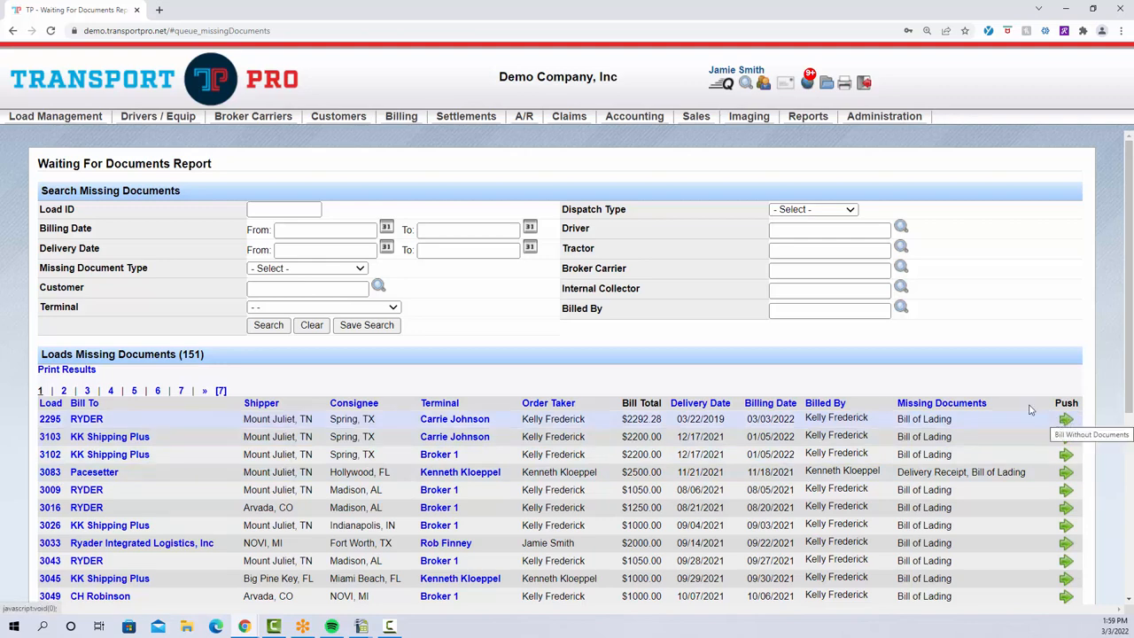
left_click(413, 129)
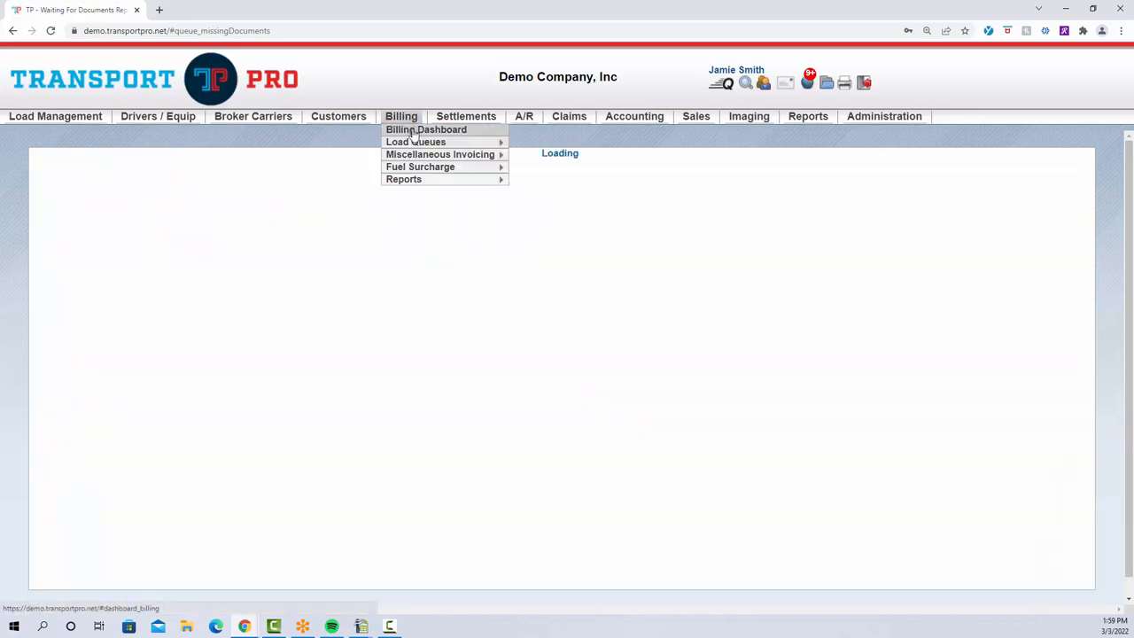
mouse_move(407, 179)
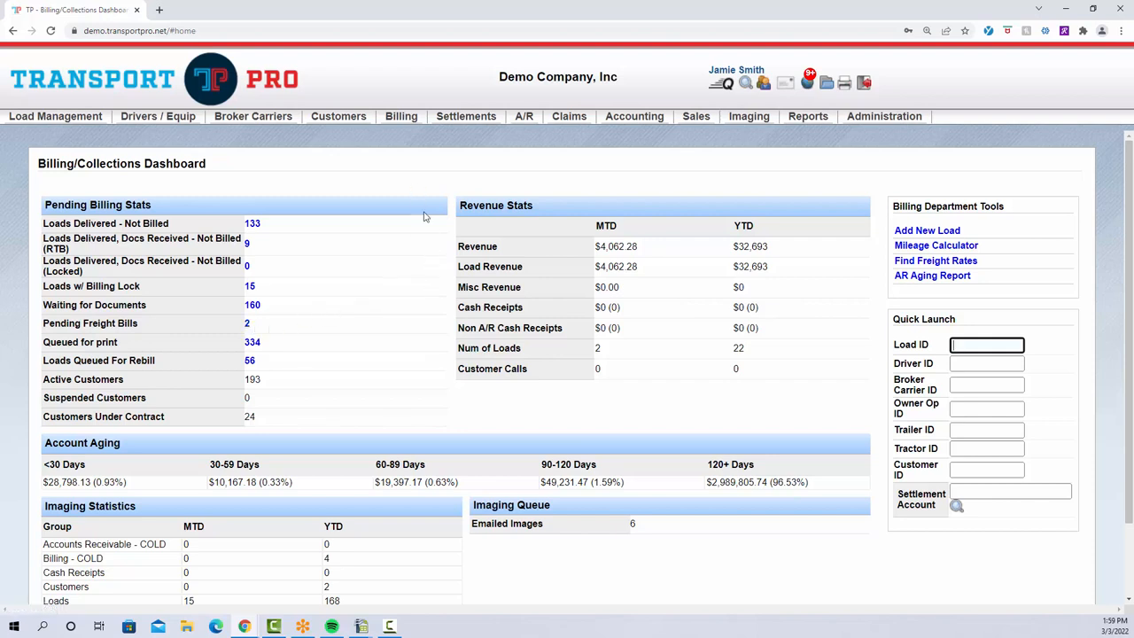
- View the Freight Bill Processing Queue and return to the billing dashboard
mouse_move(411, 124)
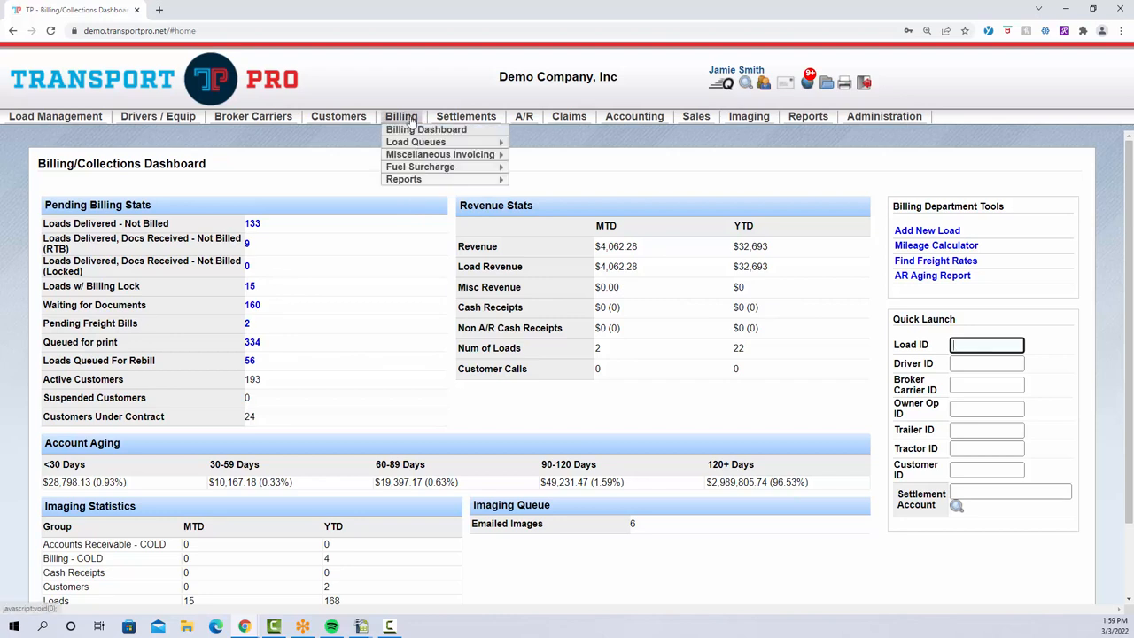
mouse_move(448, 145)
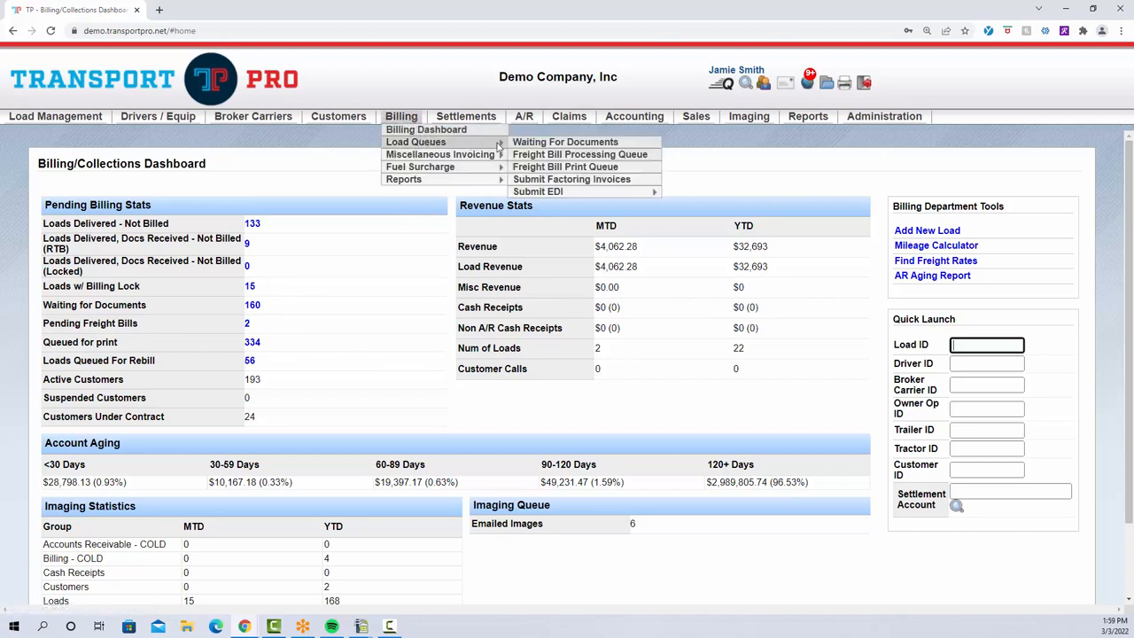
left_click(537, 161)
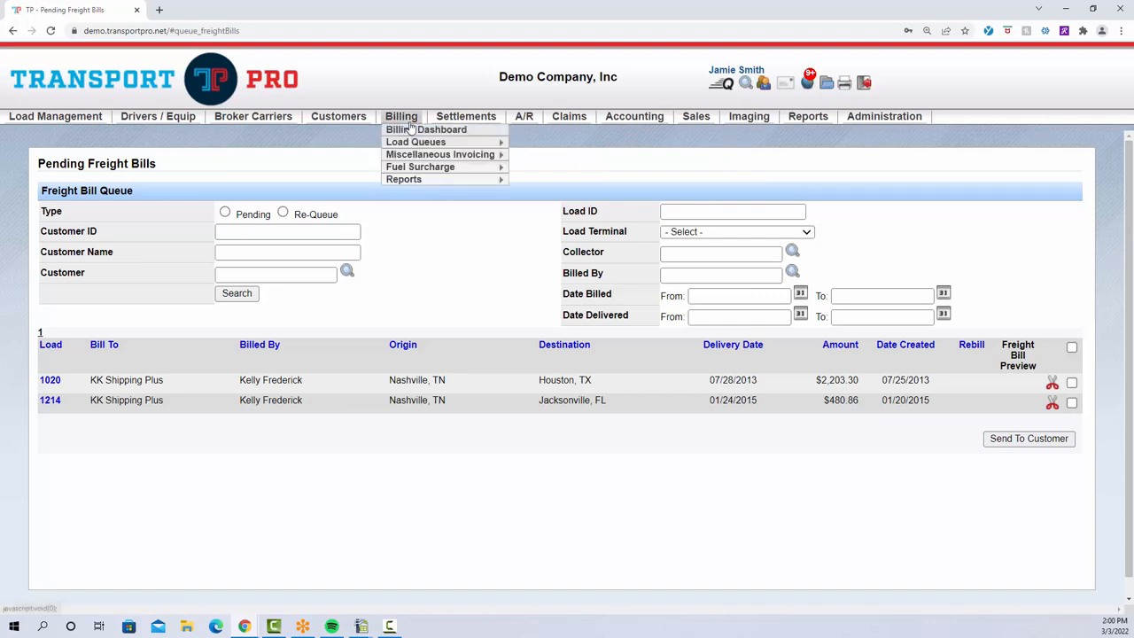
left_click(409, 129)
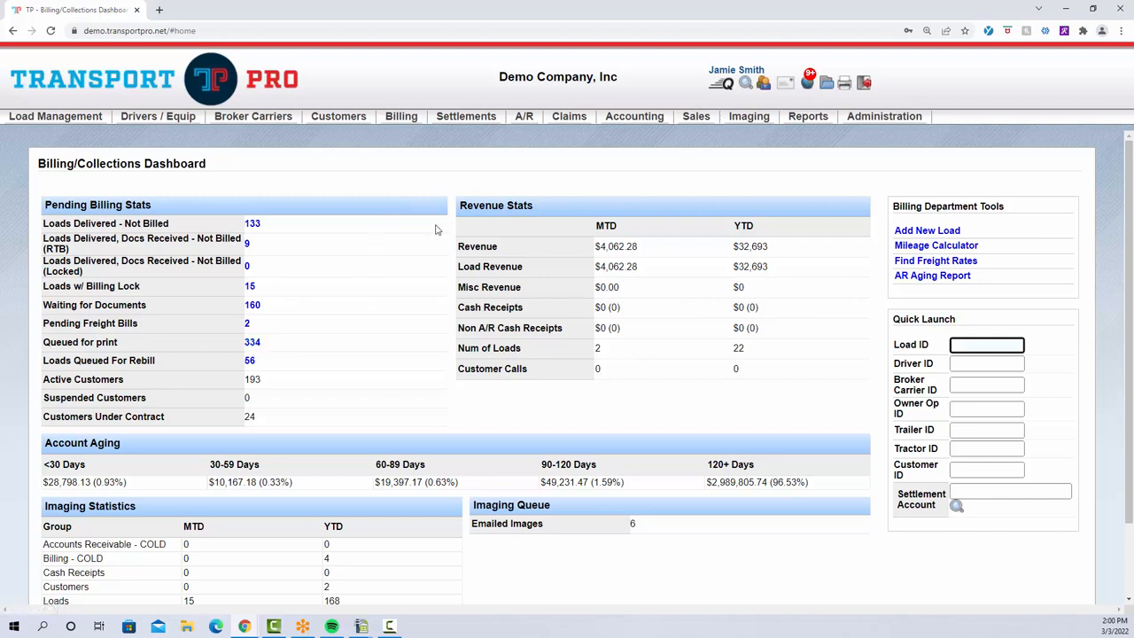
- View the Freight Bill Print Queue and return to the billing dashboard
mouse_move(413, 124)
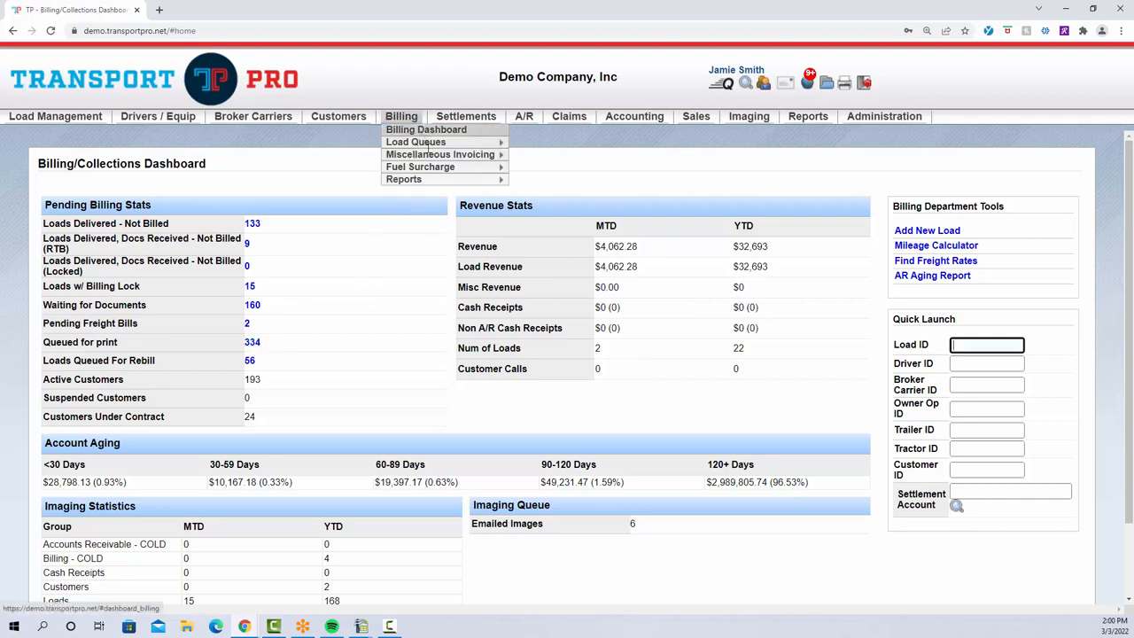
mouse_move(448, 148)
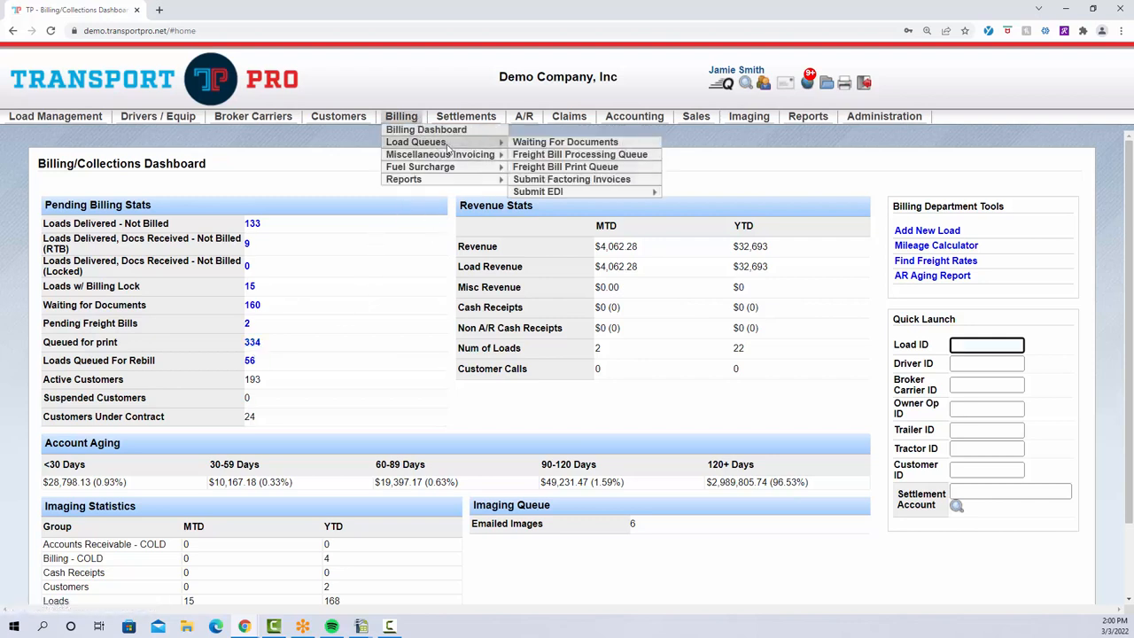
left_click(565, 168)
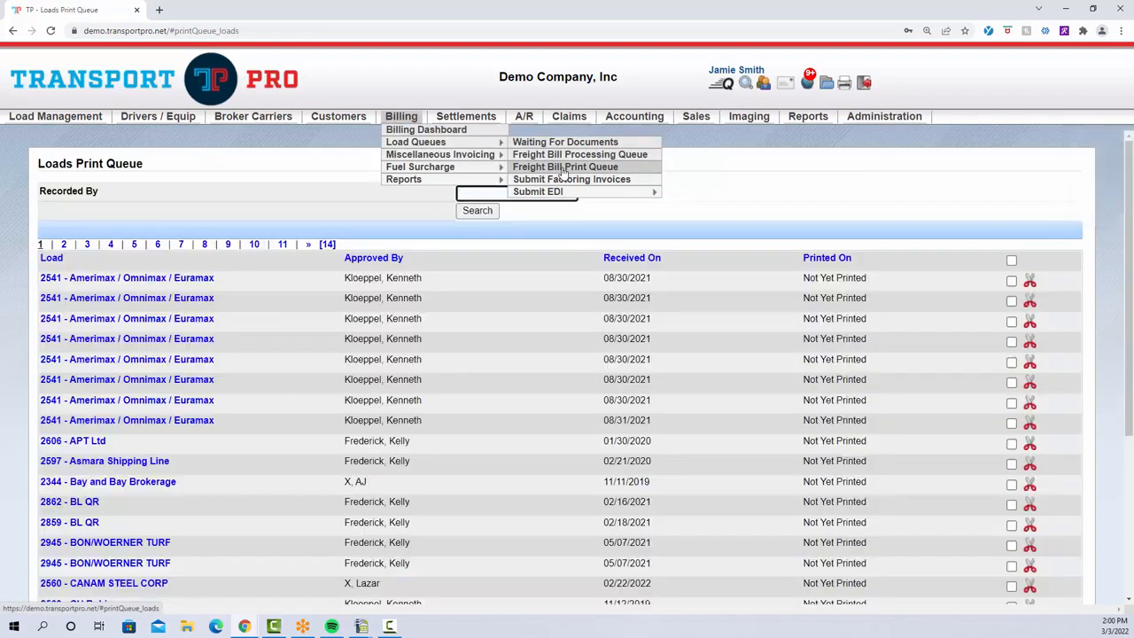
left_click(412, 131)
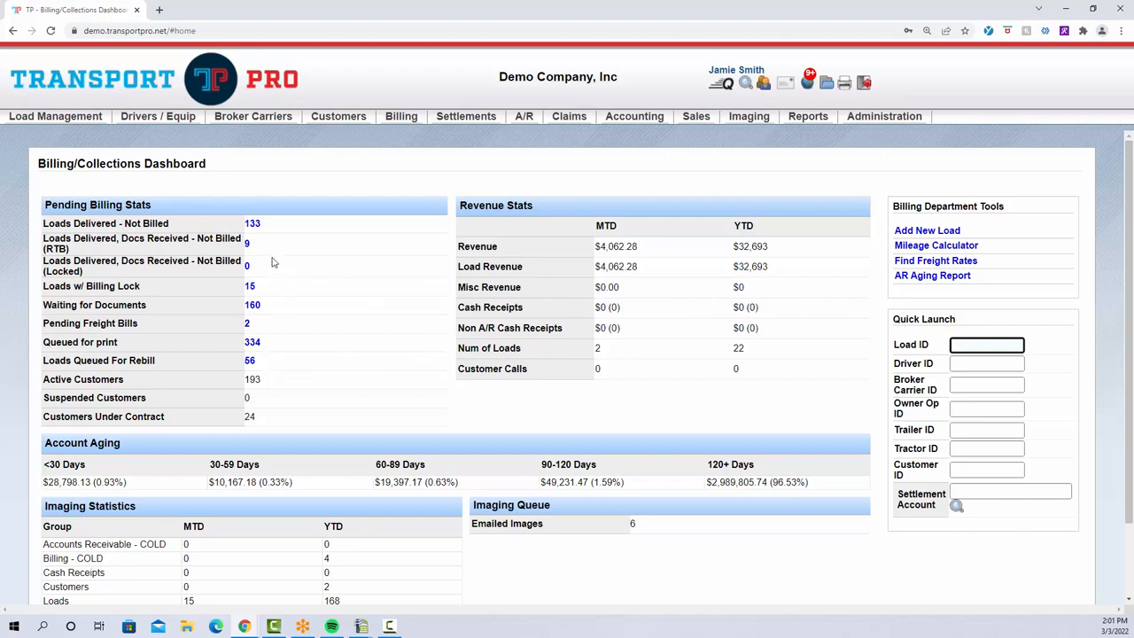
- List the loads delivered with documents received but not billed (RTB), and open the first load's summary
left_click(249, 246)
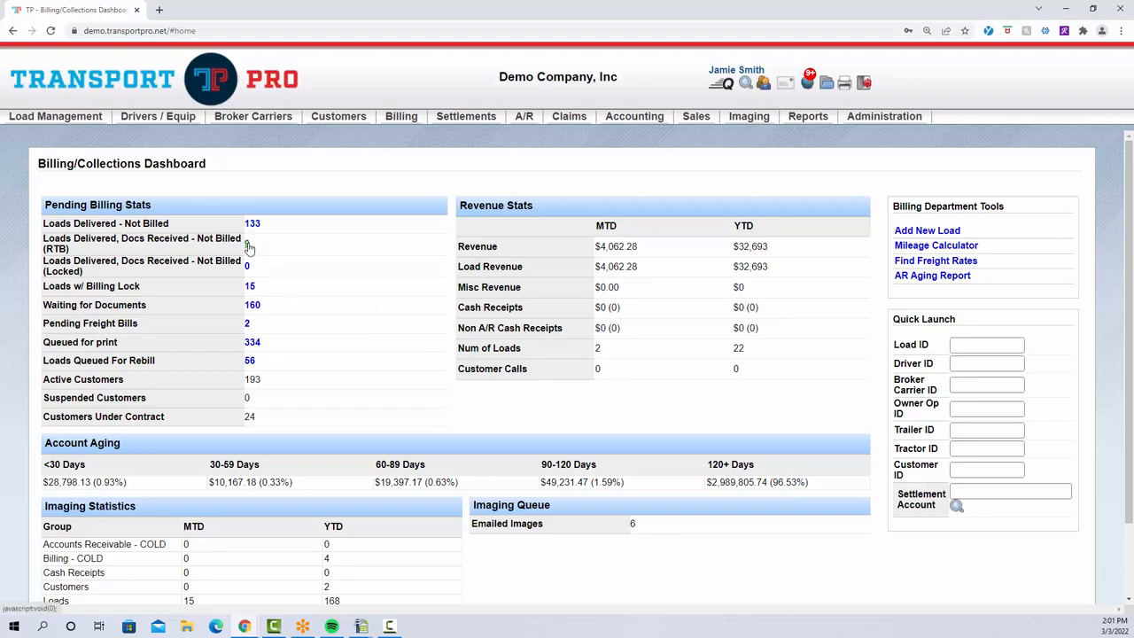
scroll(156, 449, "down", 3)
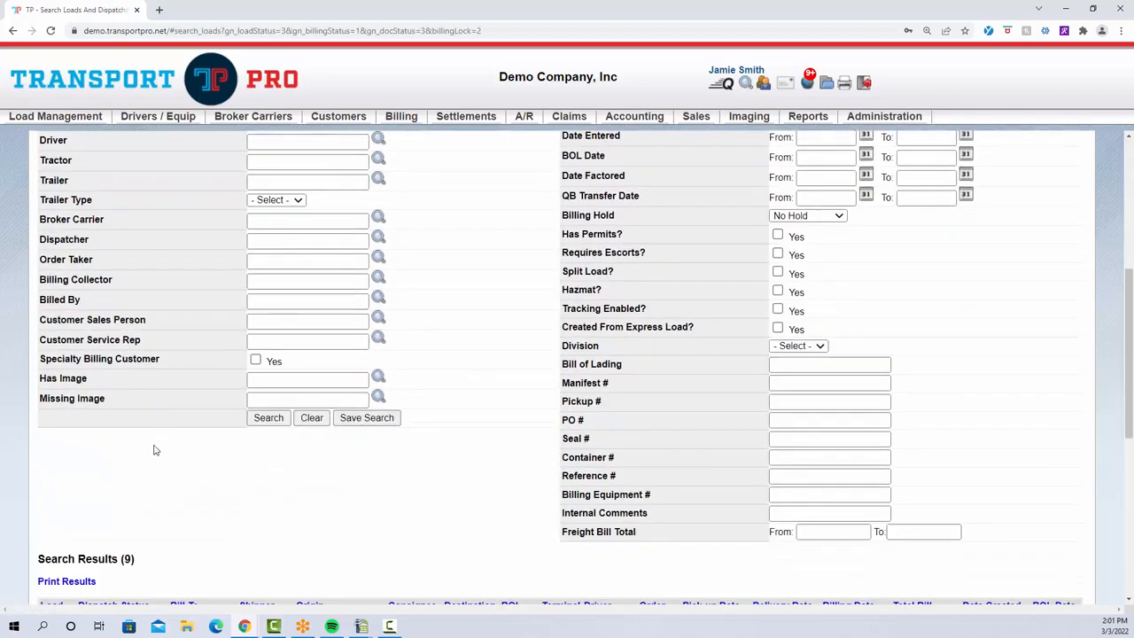
scroll(155, 449, "down", 1)
left_click(58, 577)
- Examine the load summary, checking the delivery, document and billing details in the load status
scroll(271, 411, "down", 5)
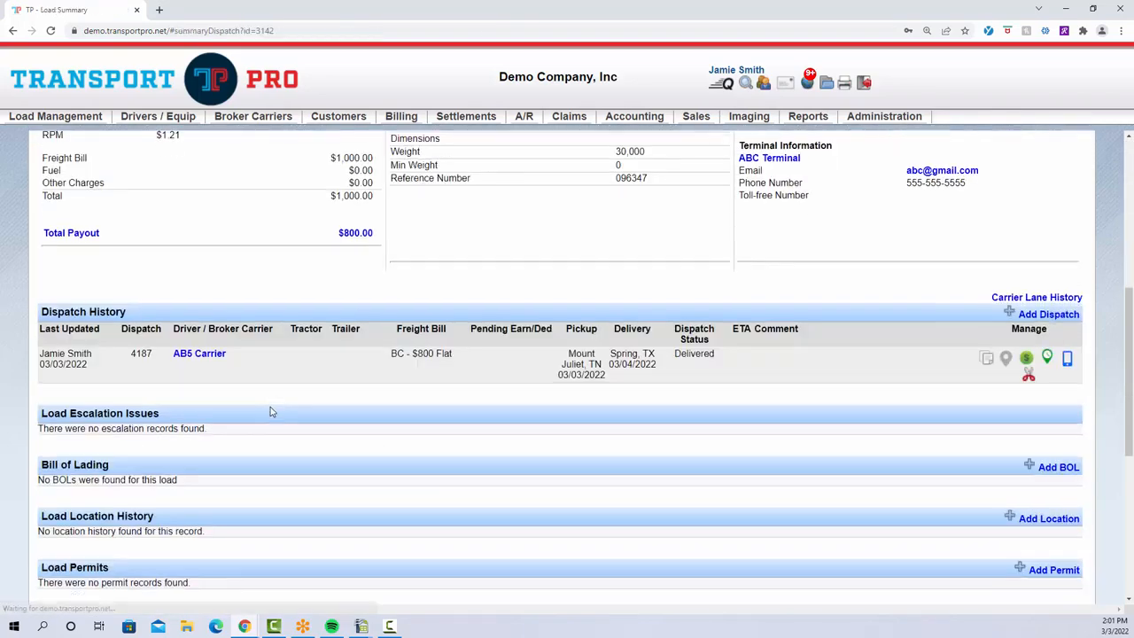
scroll(270, 407, "up", 4)
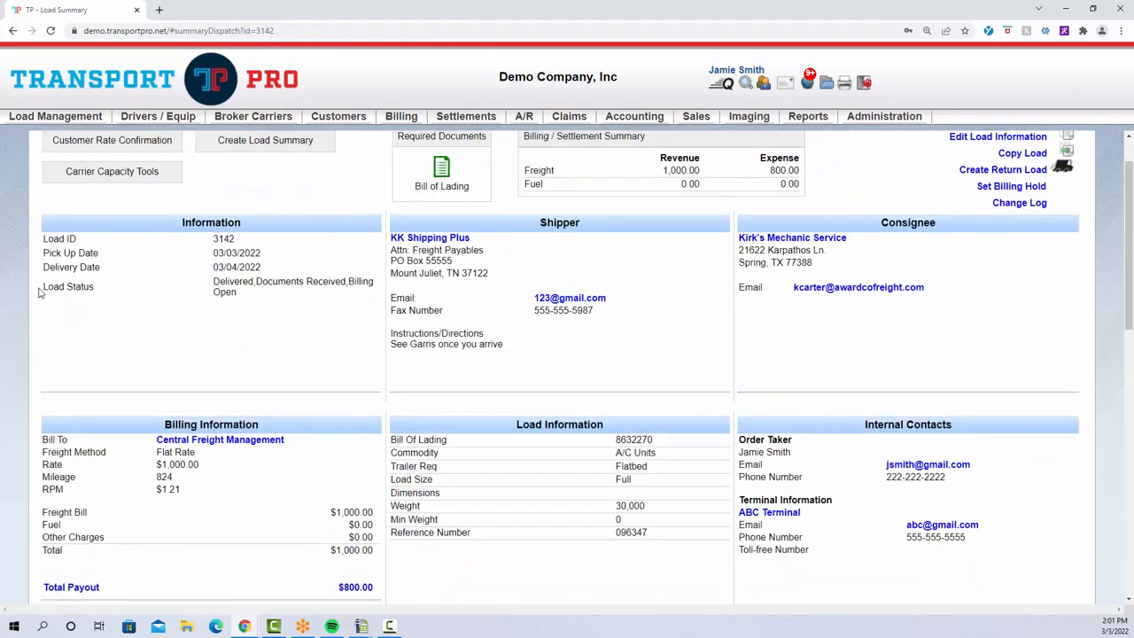
left_click_drag(45, 286, 269, 293)
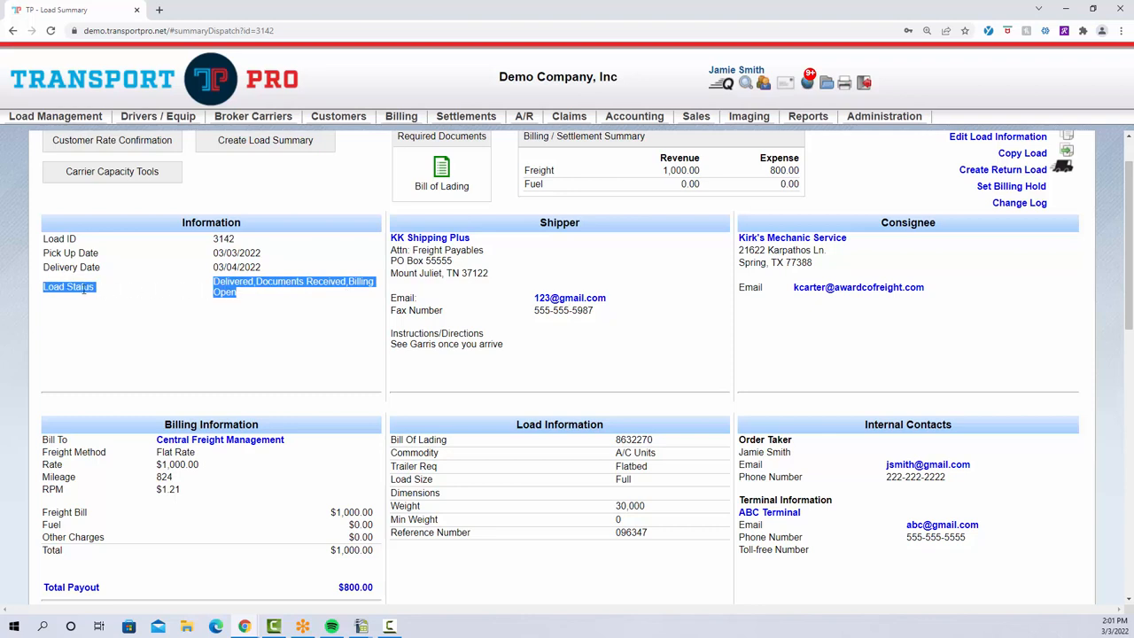
left_click(245, 297)
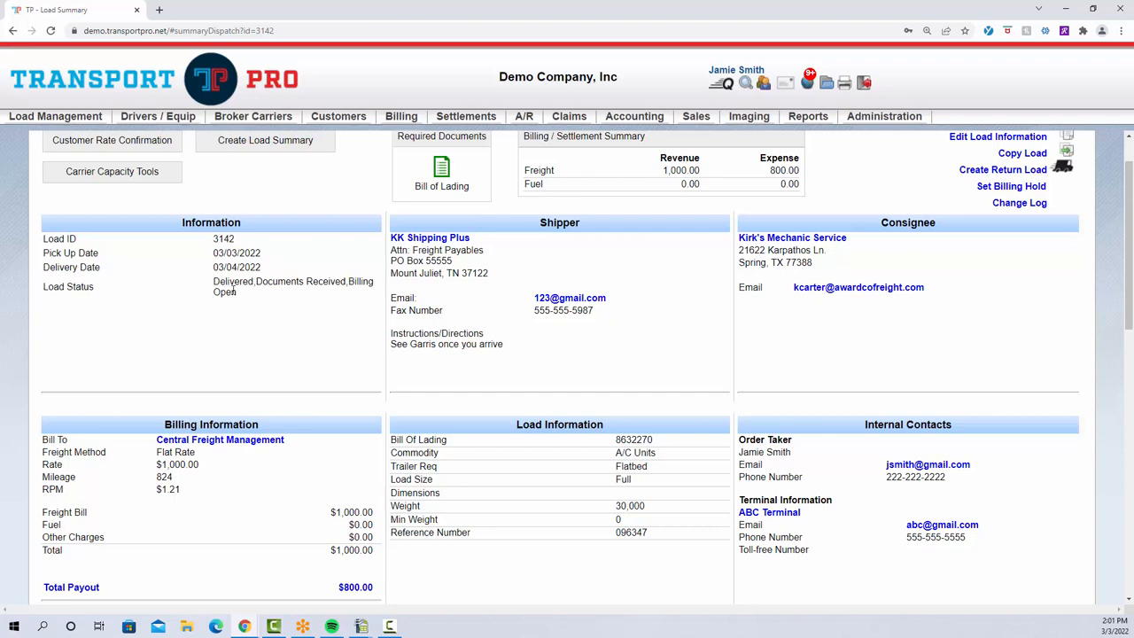
scroll(331, 340, "up", 1)
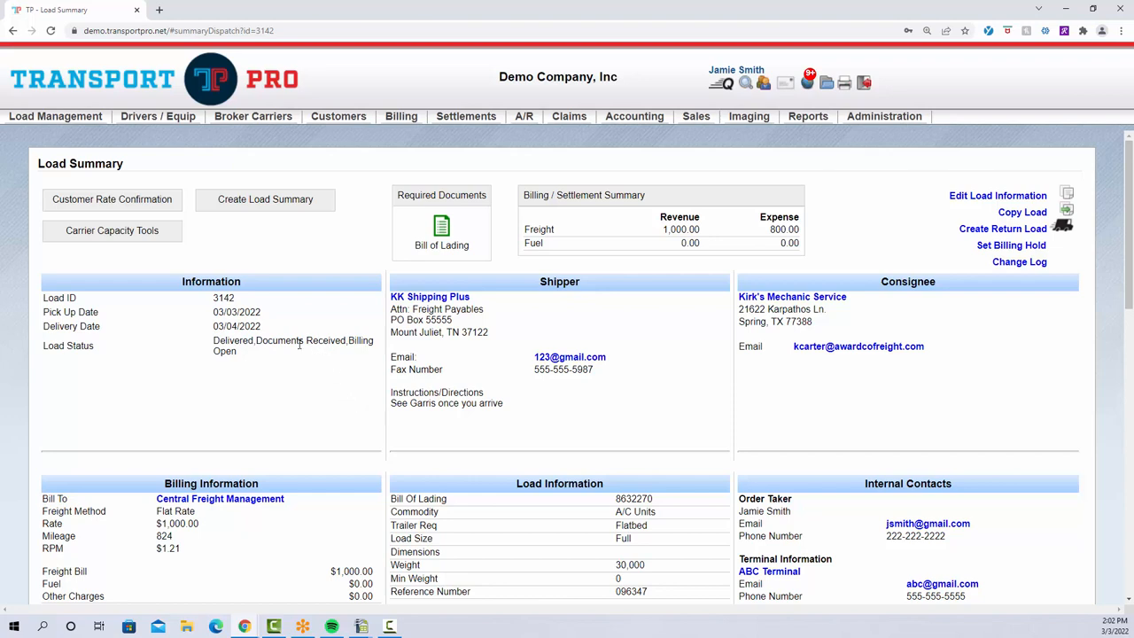
left_click_drag(213, 341, 346, 343)
left_click(338, 363)
left_click_drag(40, 164, 177, 164)
left_click(178, 165)
- Open the load's information for editing and mark its freight bill as Ready To Bill, accepting the confirmation
left_click(962, 197)
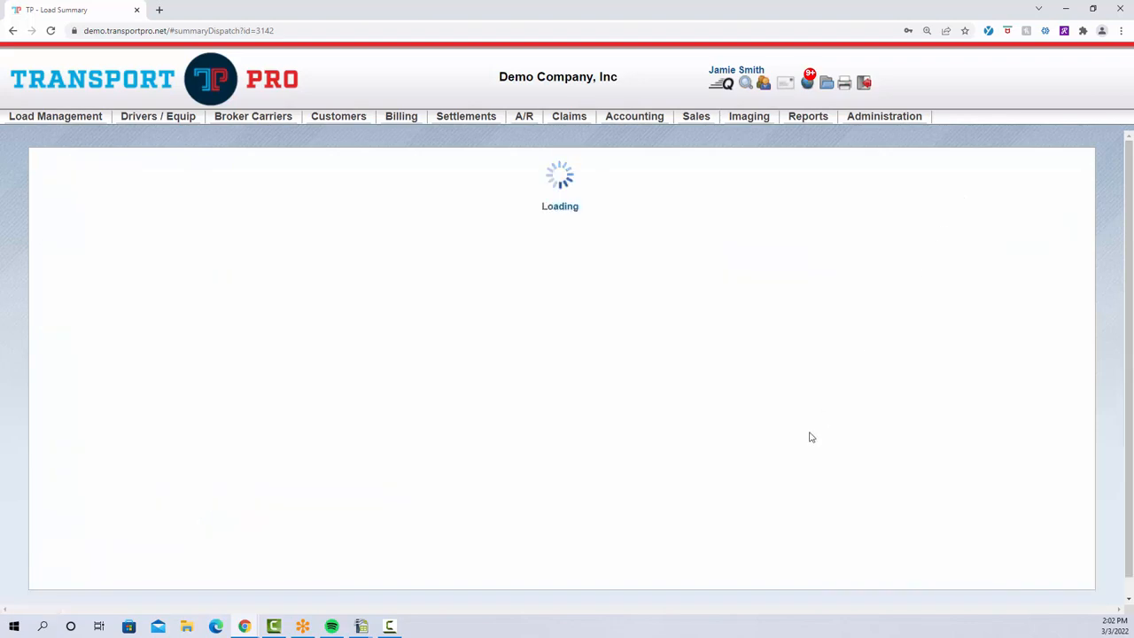
scroll(955, 429, "down", 7)
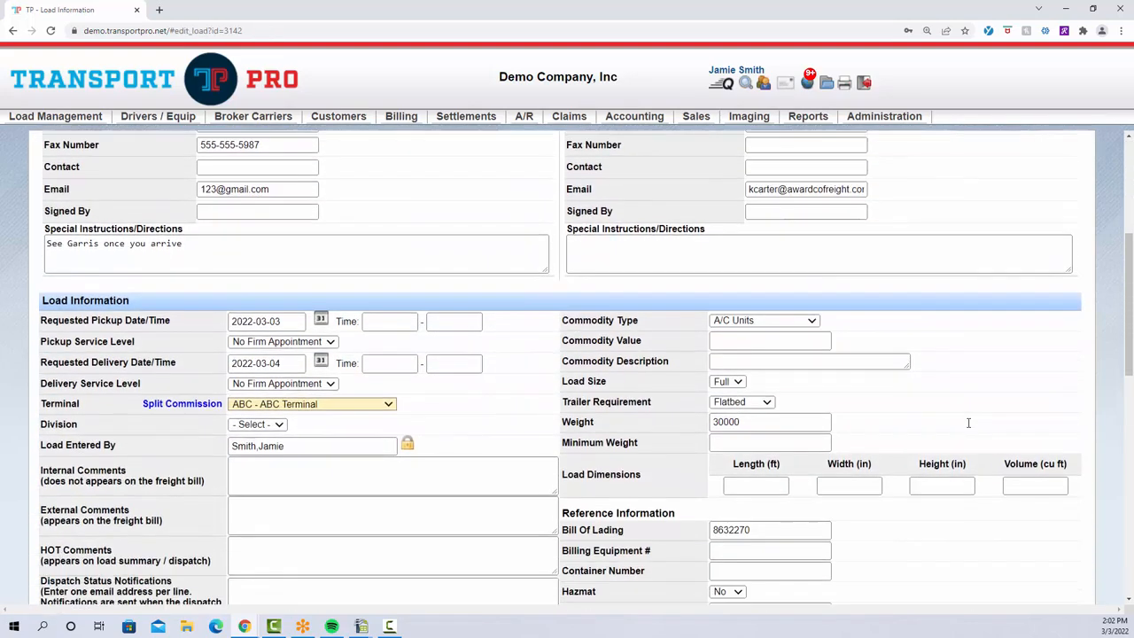
scroll(969, 428, "down", 2)
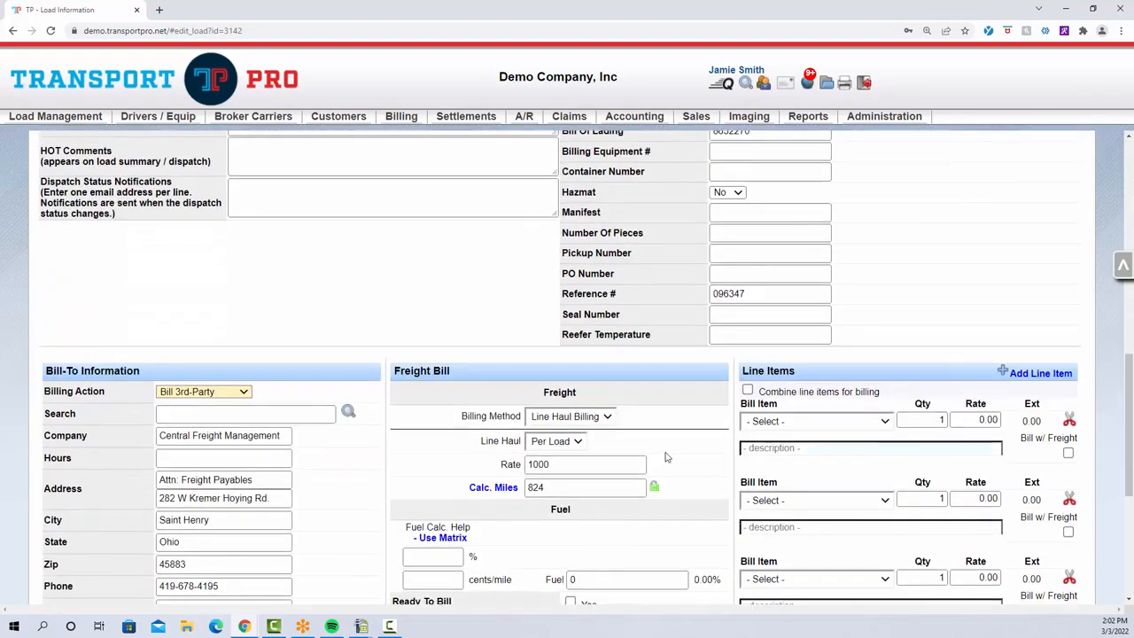
scroll(585, 464, "down", 1)
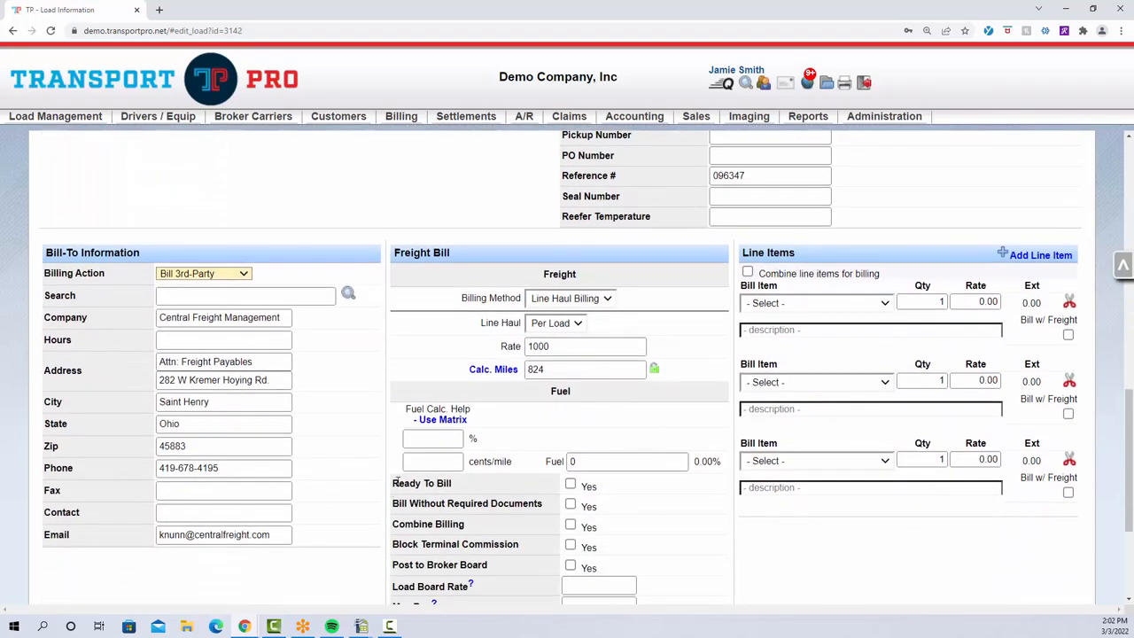
left_click(570, 484)
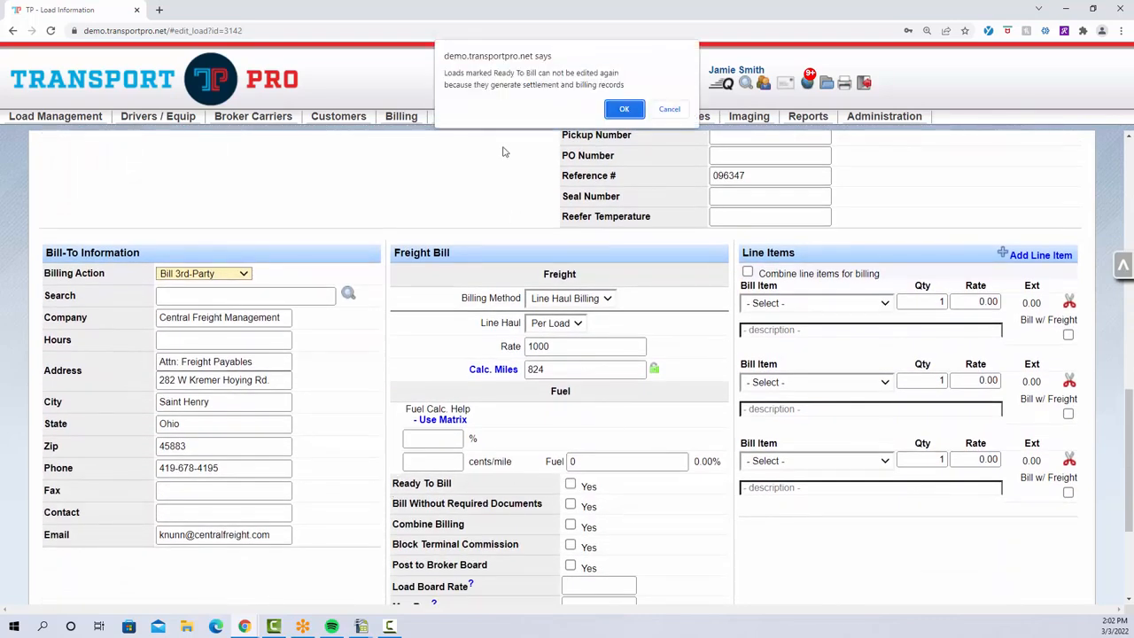
left_click(627, 112)
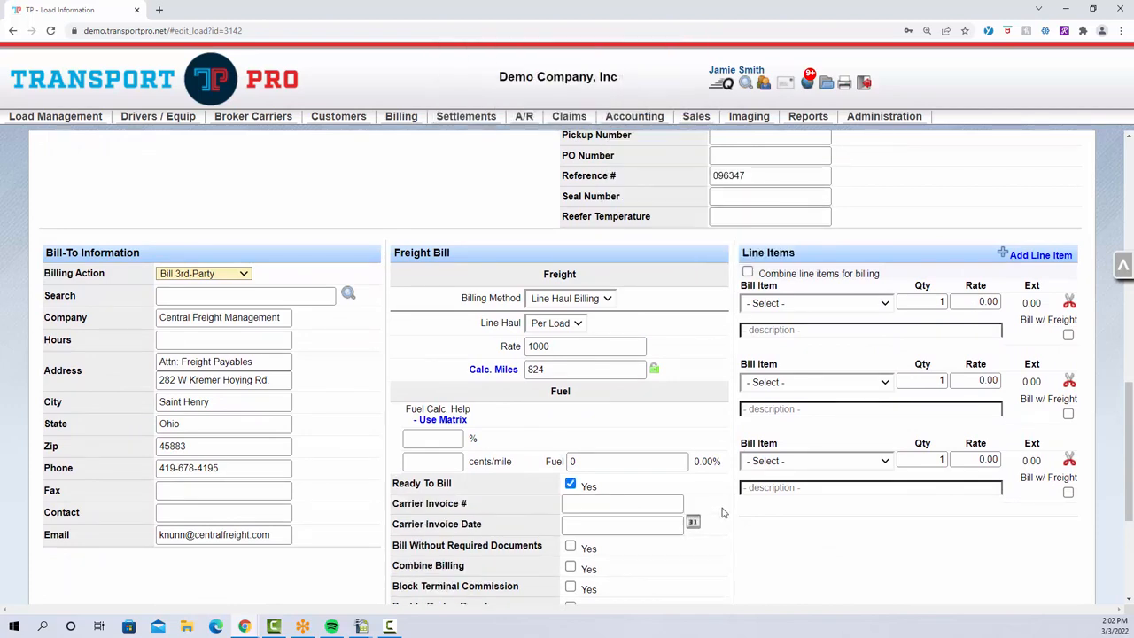
- Examine the load's Bill Of Lading and Weight fields and check the remaining billing details
scroll(722, 511, "up", 2)
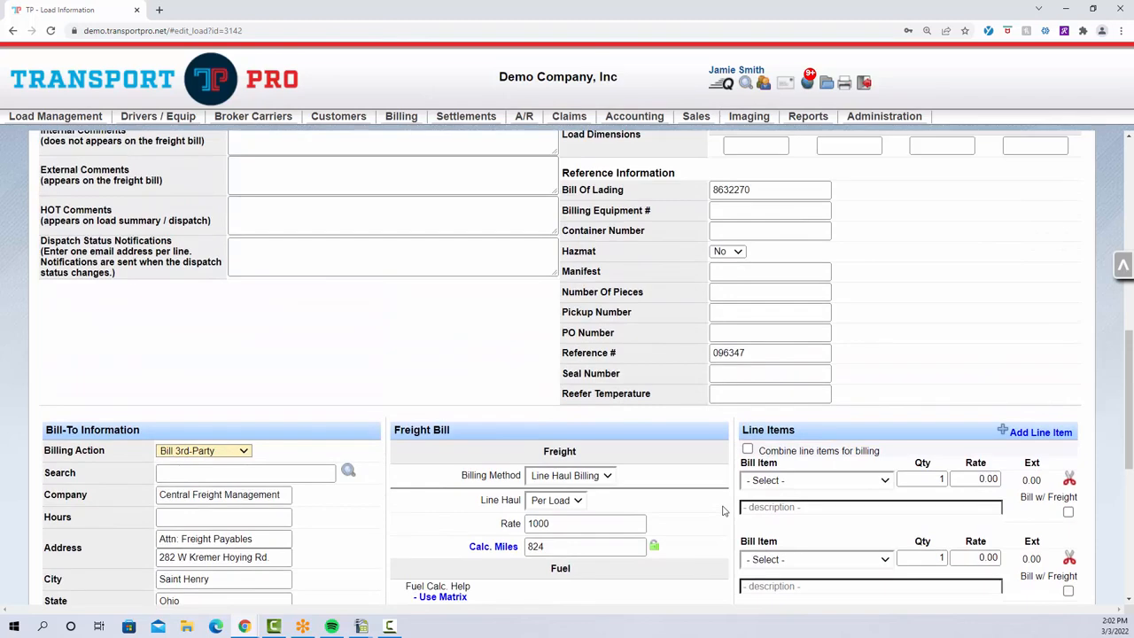
scroll(722, 511, "up", 1)
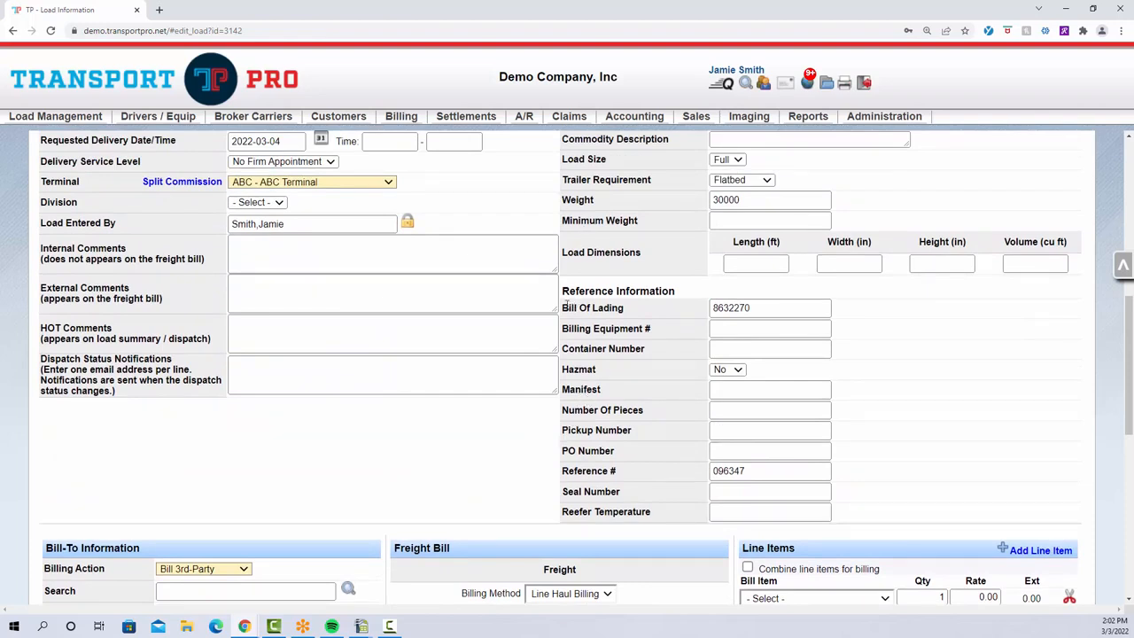
left_click_drag(568, 307, 649, 309)
left_click_drag(562, 200, 617, 208)
left_click(620, 210)
left_click(784, 203)
scroll(954, 382, "down", 3)
scroll(740, 355, "down", 3)
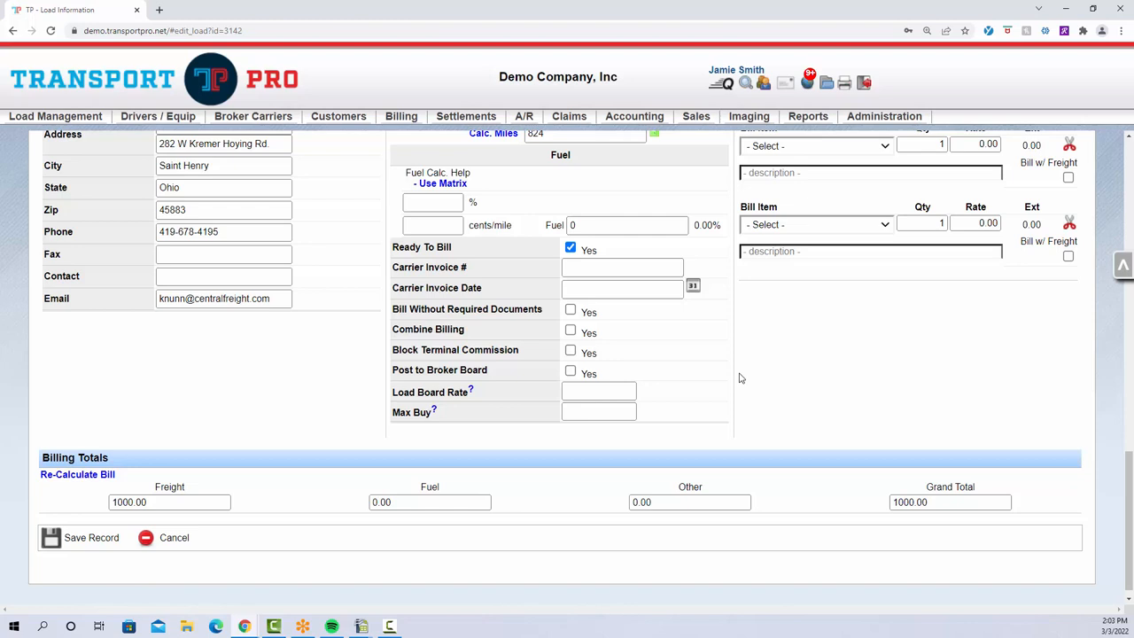
- Check the Carrier Invoice # and Carrier Invoice Date fields, leave them blank, and save the load record
left_click(608, 273)
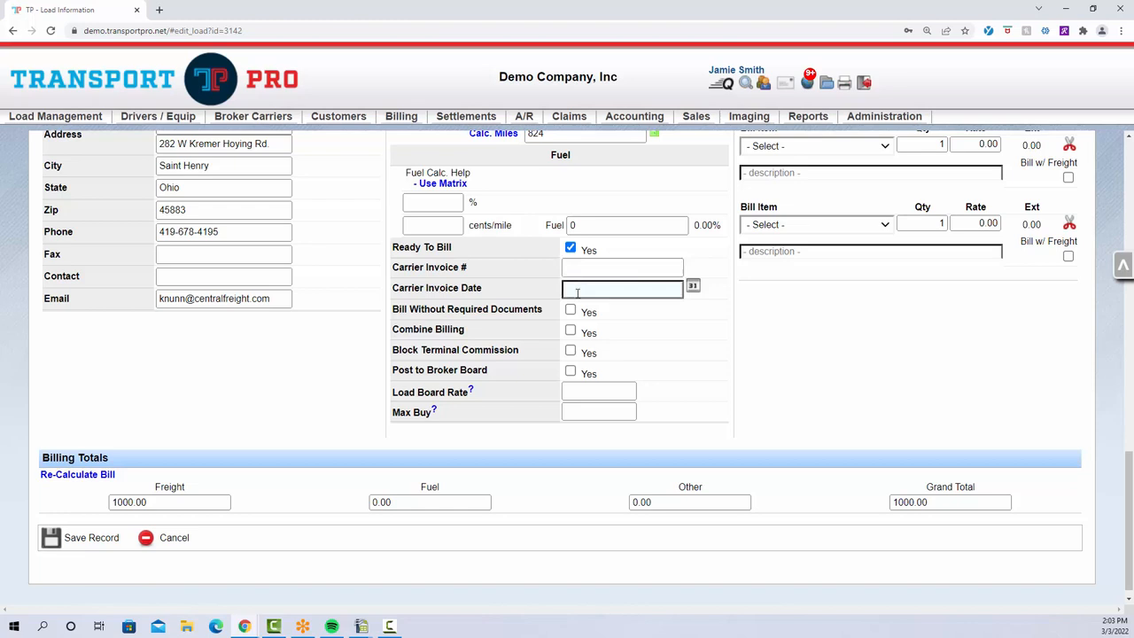
left_click(584, 268)
left_click(554, 276)
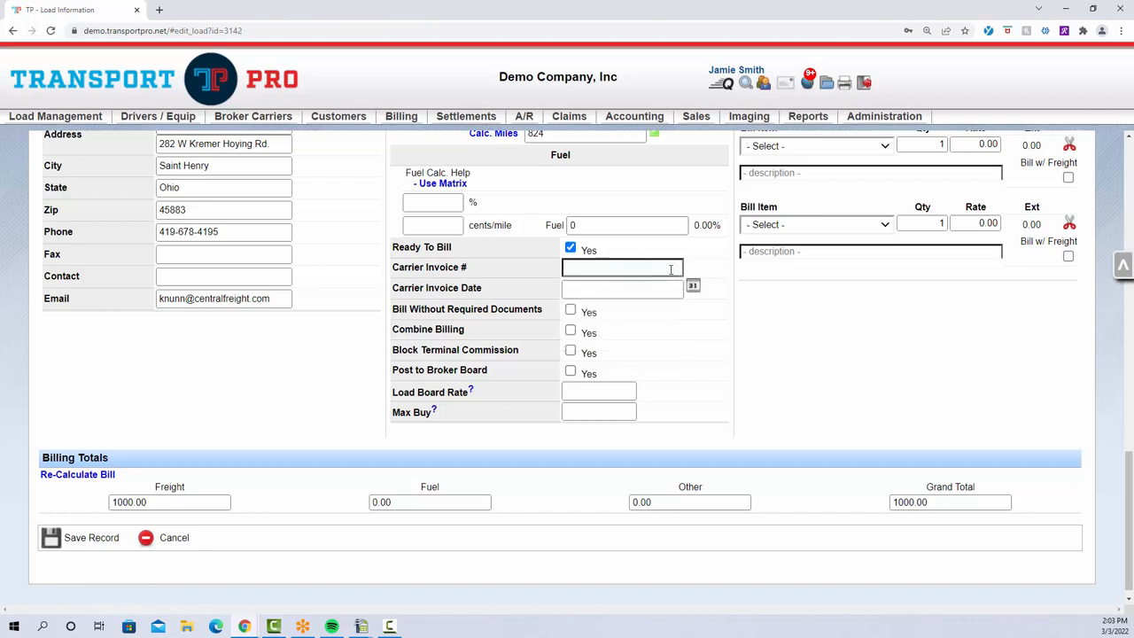
left_click(585, 286)
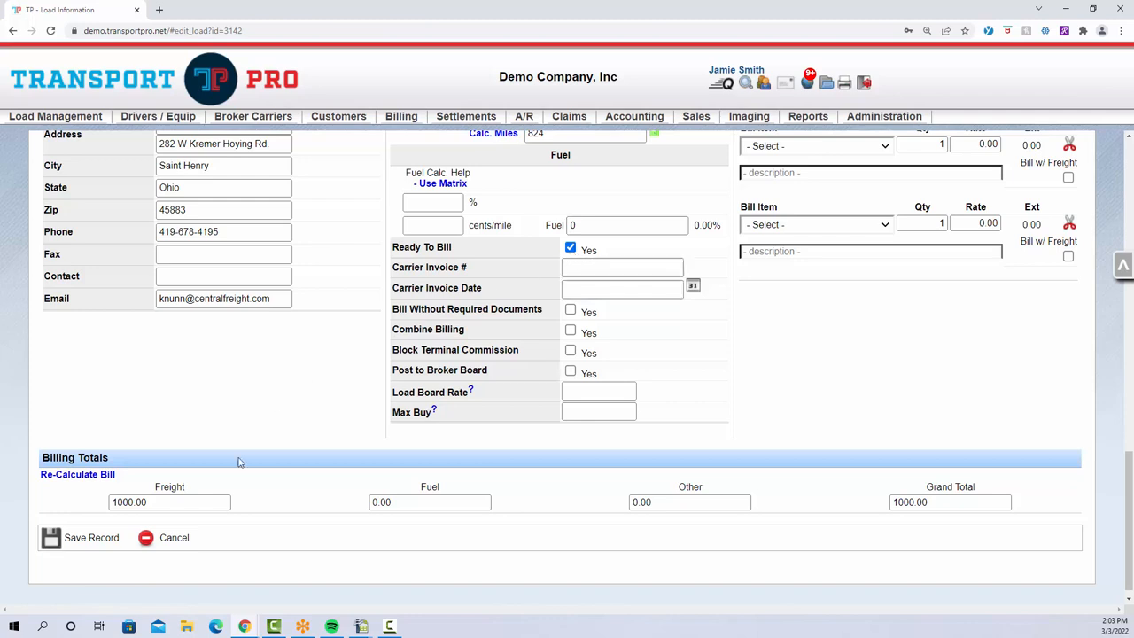
left_click(84, 540)
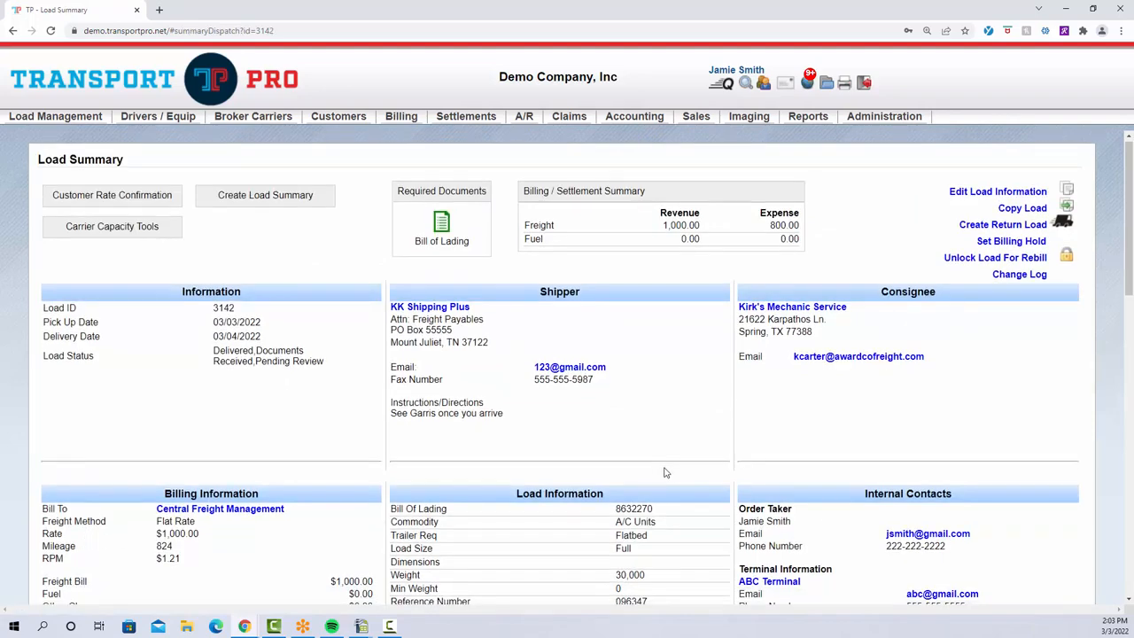
- Examine the Freight Bill entry in the load summary's file history
scroll(667, 474, "down", 7)
scroll(666, 472, "down", 5)
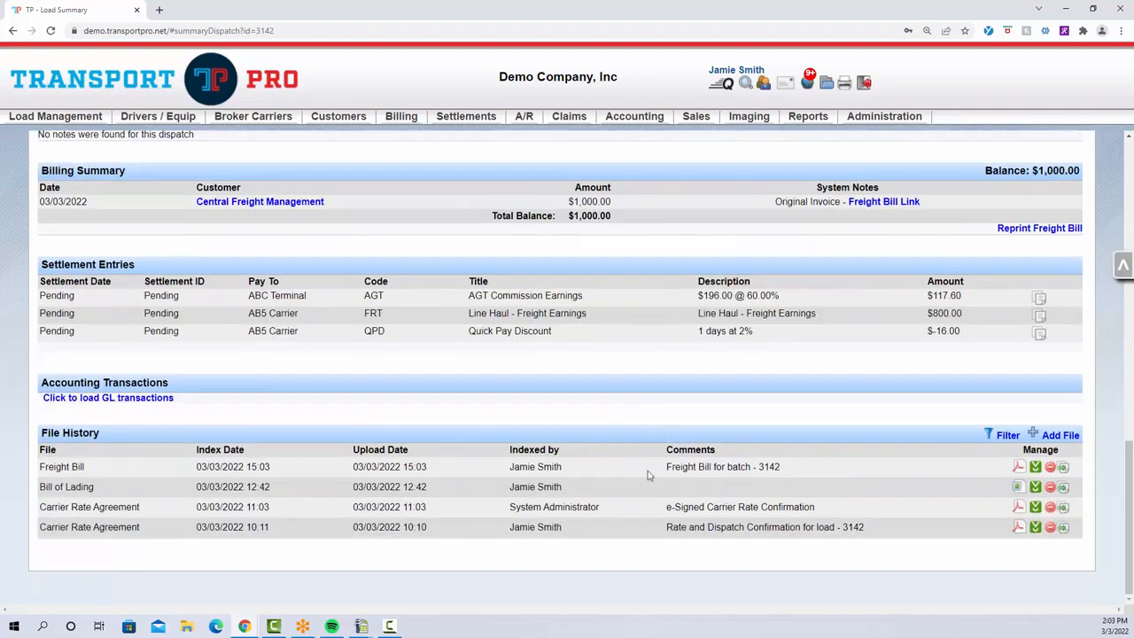
left_click_drag(41, 467, 858, 469)
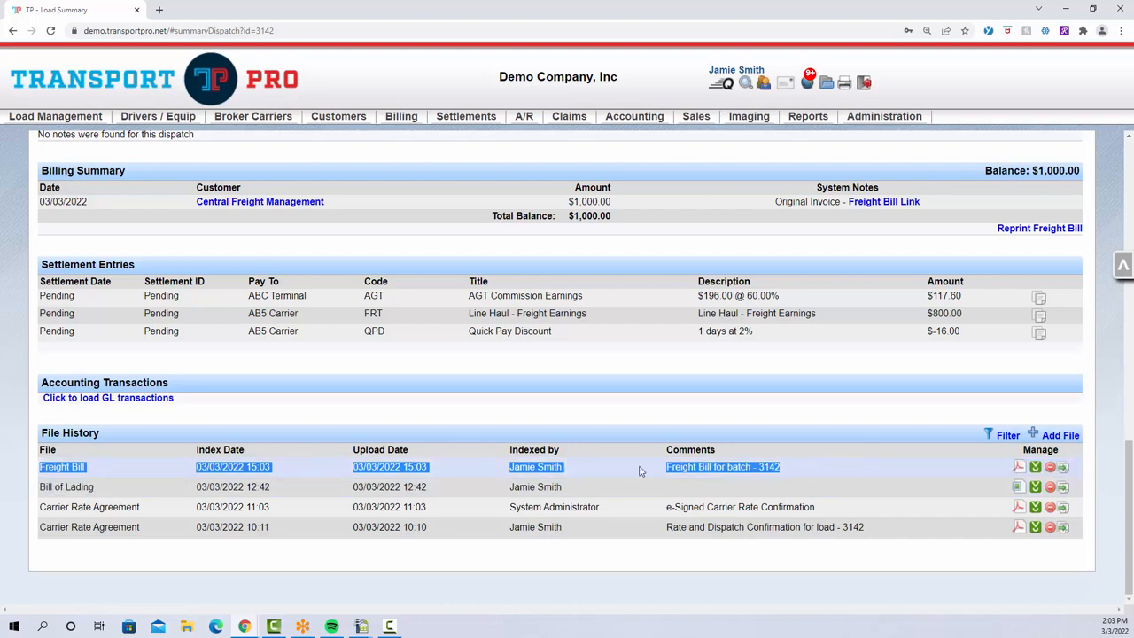
left_click(809, 471)
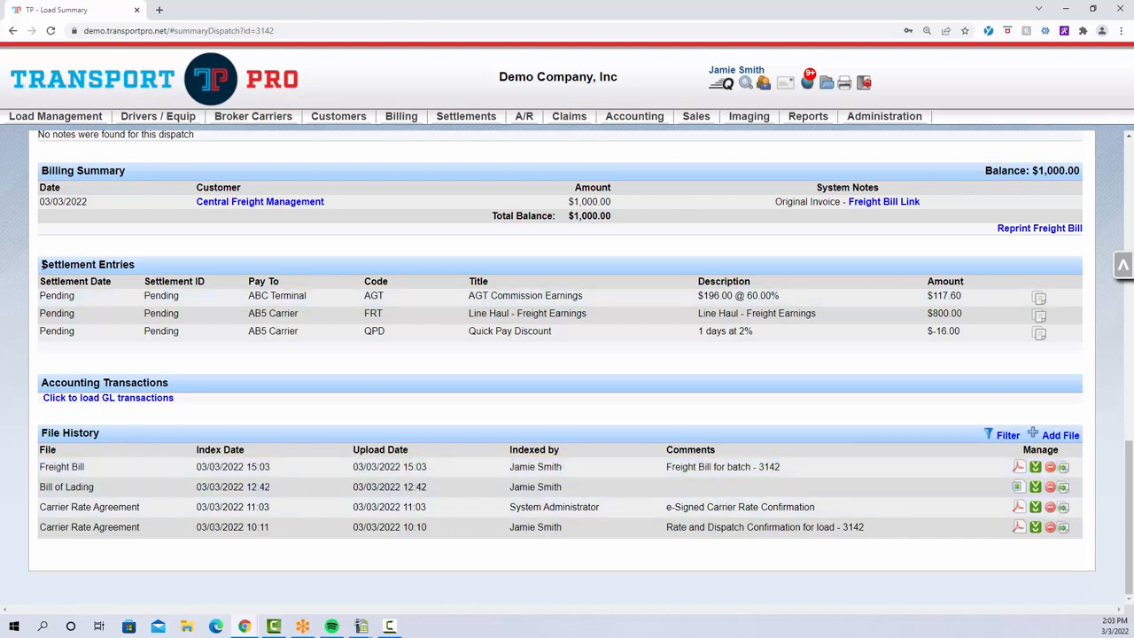
- Examine the load's settlement entries and billing summary
left_click_drag(43, 265, 115, 265)
left_click(149, 270)
triple_click(134, 266)
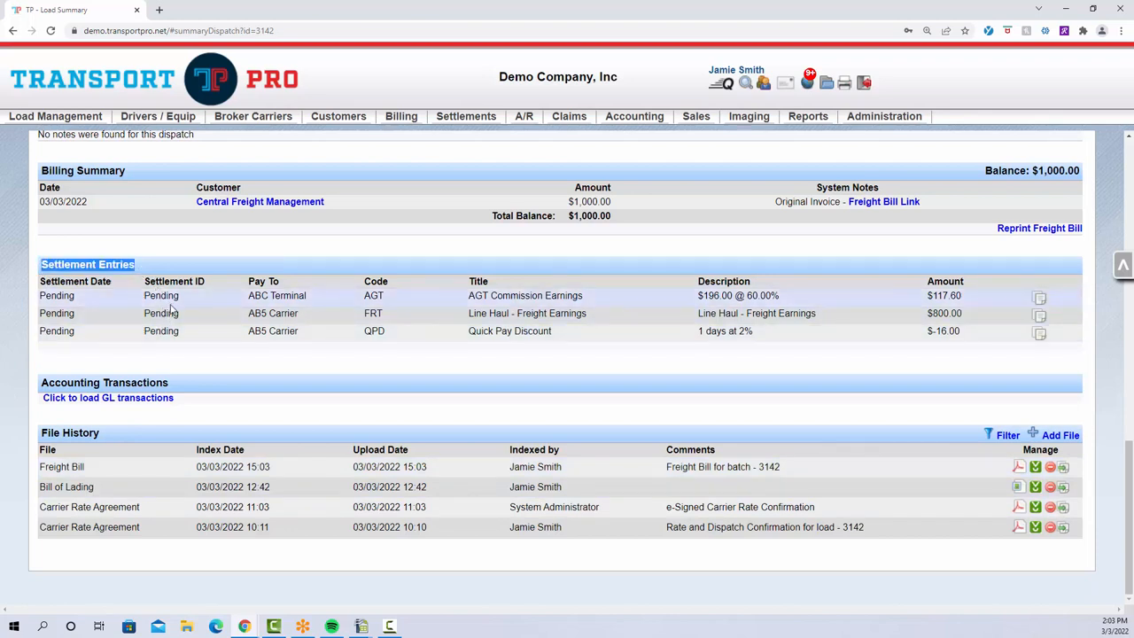
left_click(202, 325)
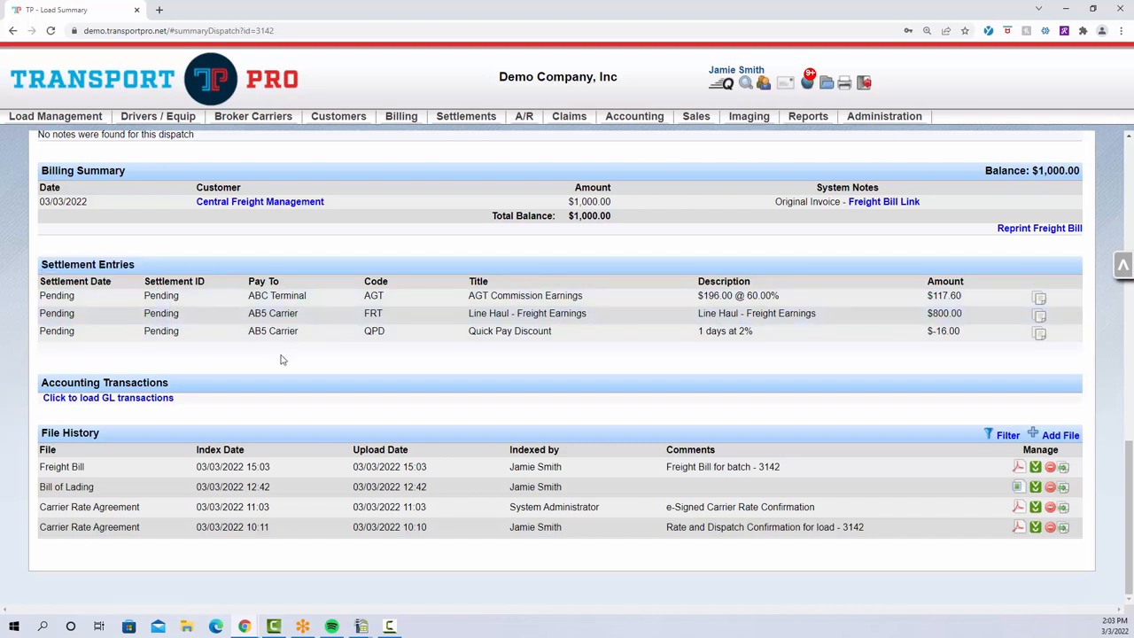
scroll(276, 359, "up", 1)
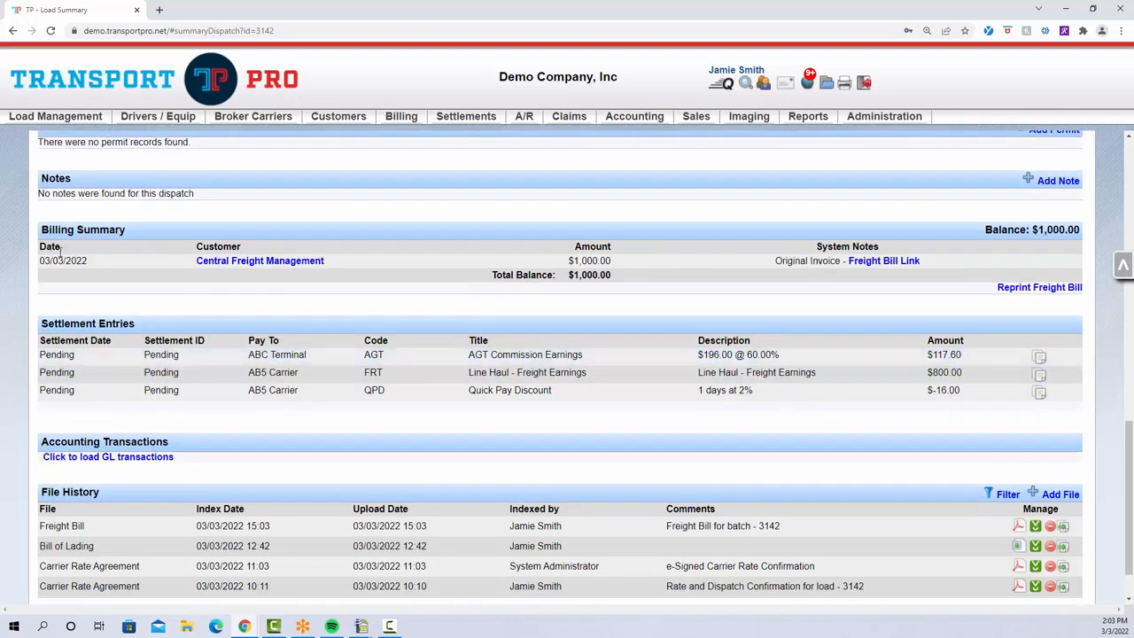
left_click_drag(43, 232, 130, 237)
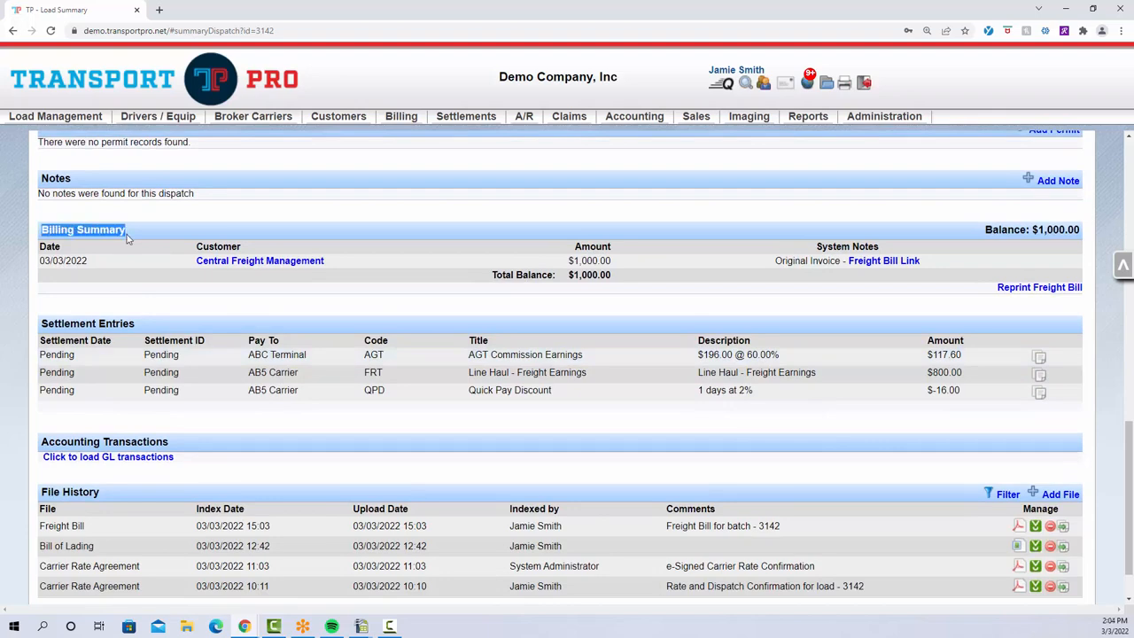
left_click(146, 268)
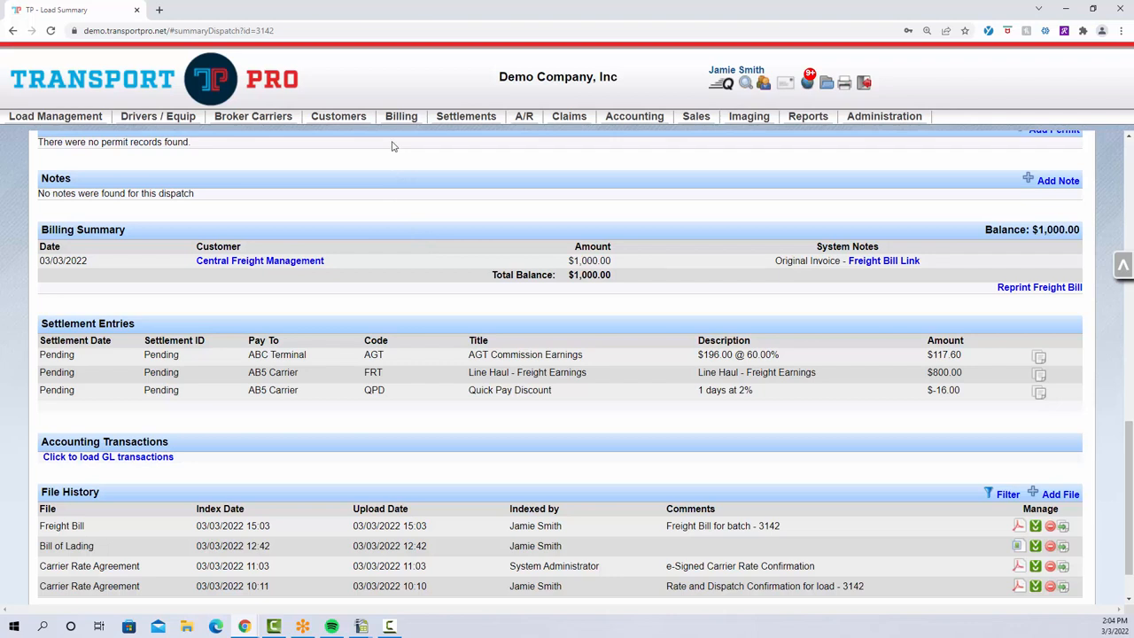
- Open the Freight Bill Processing Queue and send only the Central Freight Management load's freight bill to the customer
left_click(412, 120)
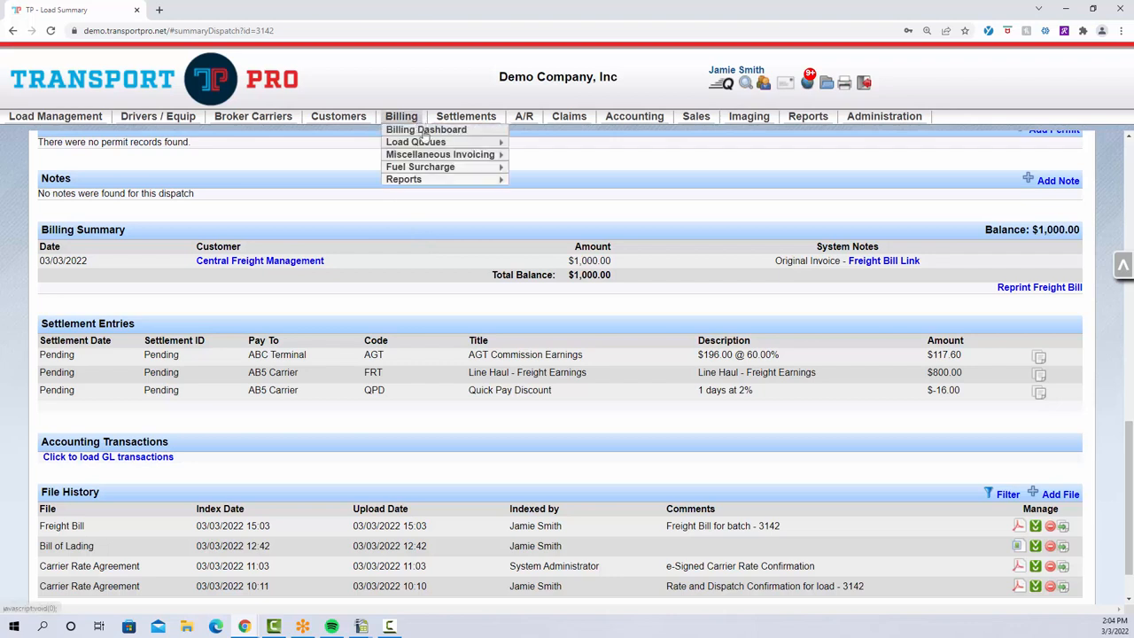
mouse_move(443, 143)
left_click(558, 155)
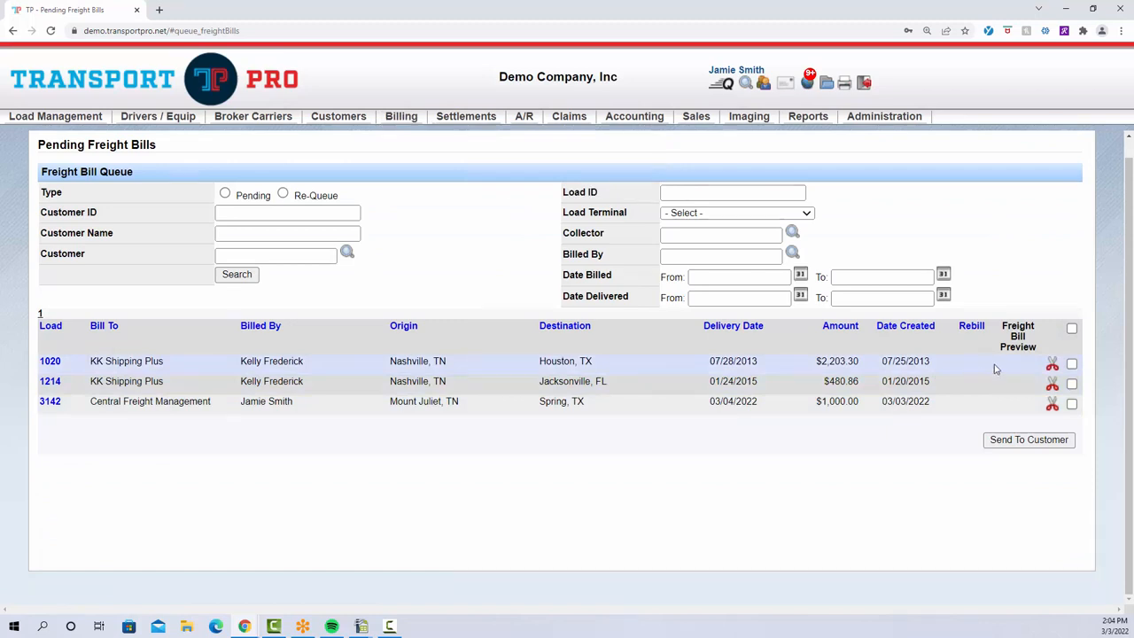
left_click(1071, 329)
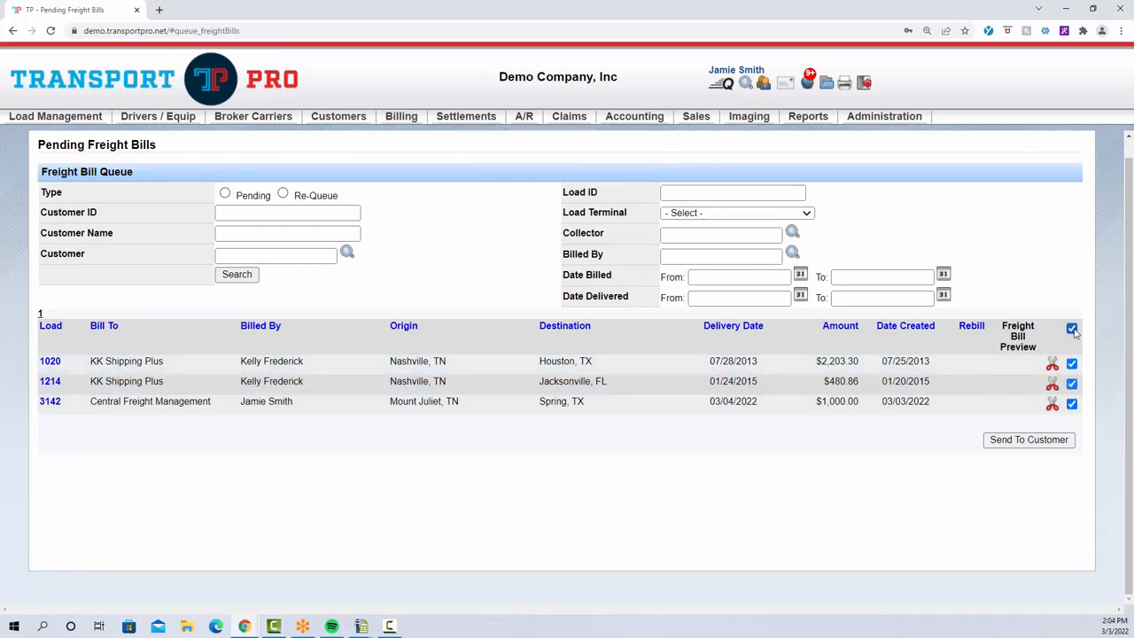
left_click(1072, 329)
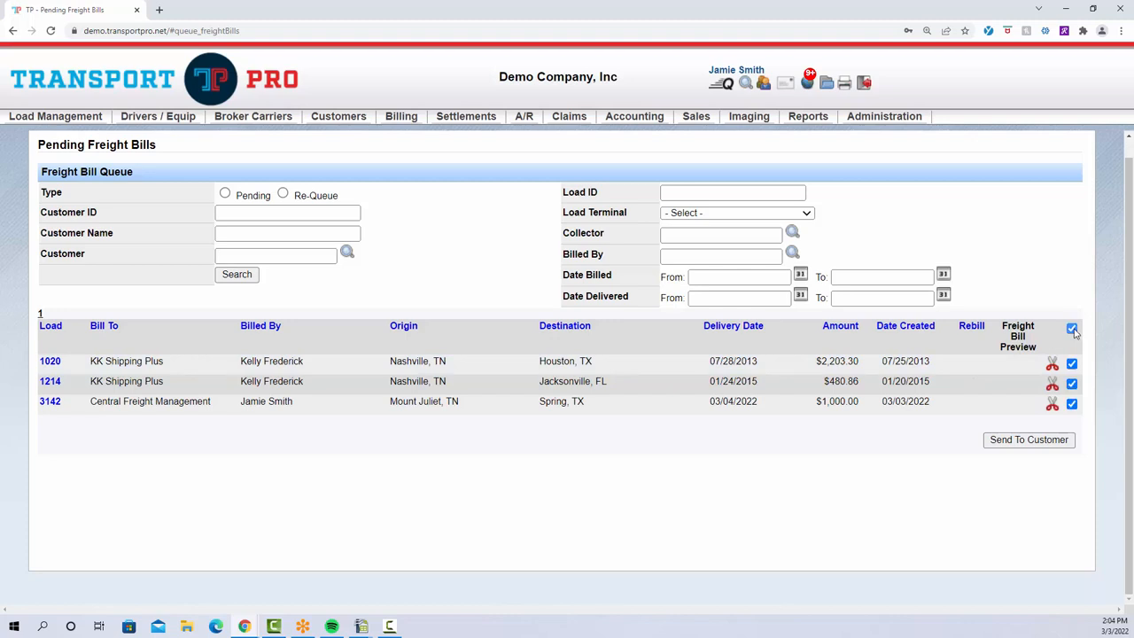
left_click(1072, 410)
left_click(1046, 443)
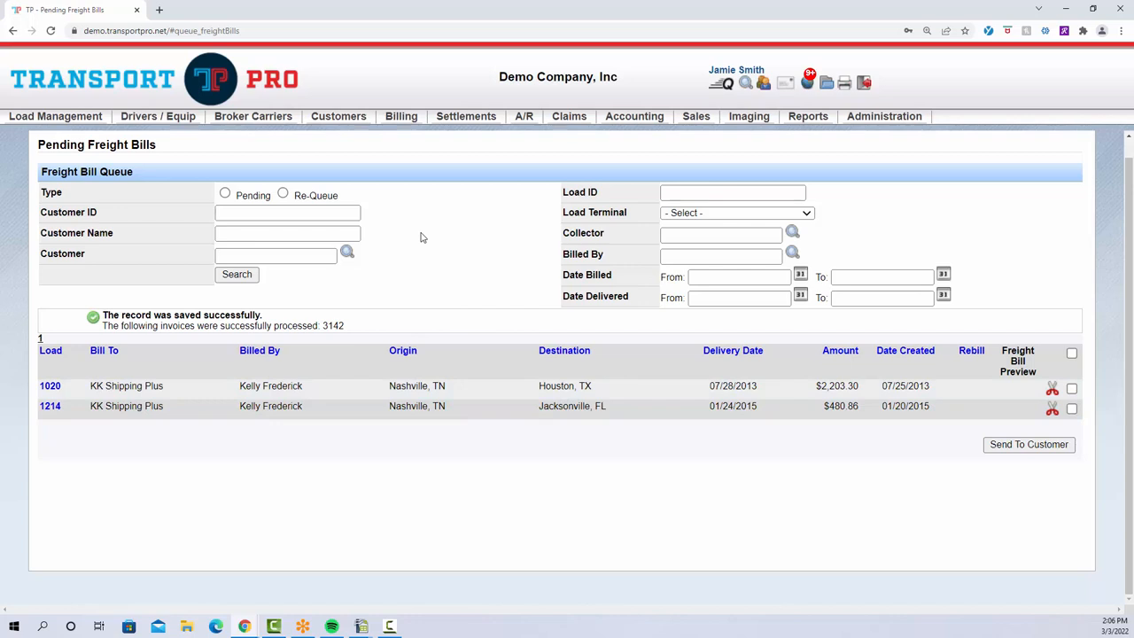
- Open the Submit Factoring Invoices queue and select the last two loads in the list for transfer
mouse_move(409, 121)
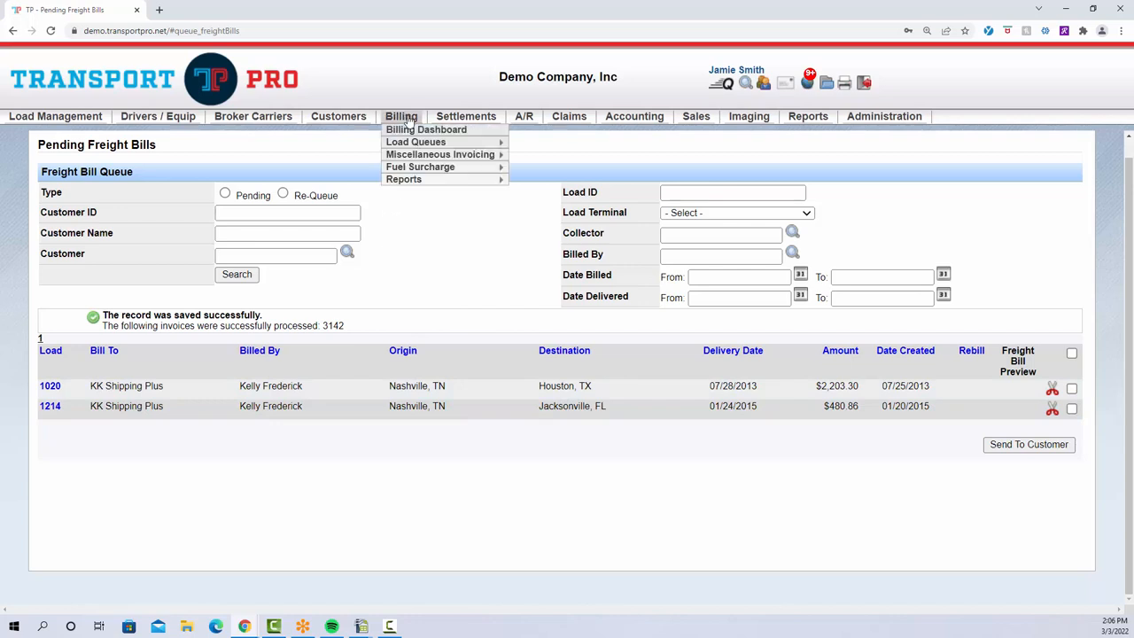
mouse_move(443, 144)
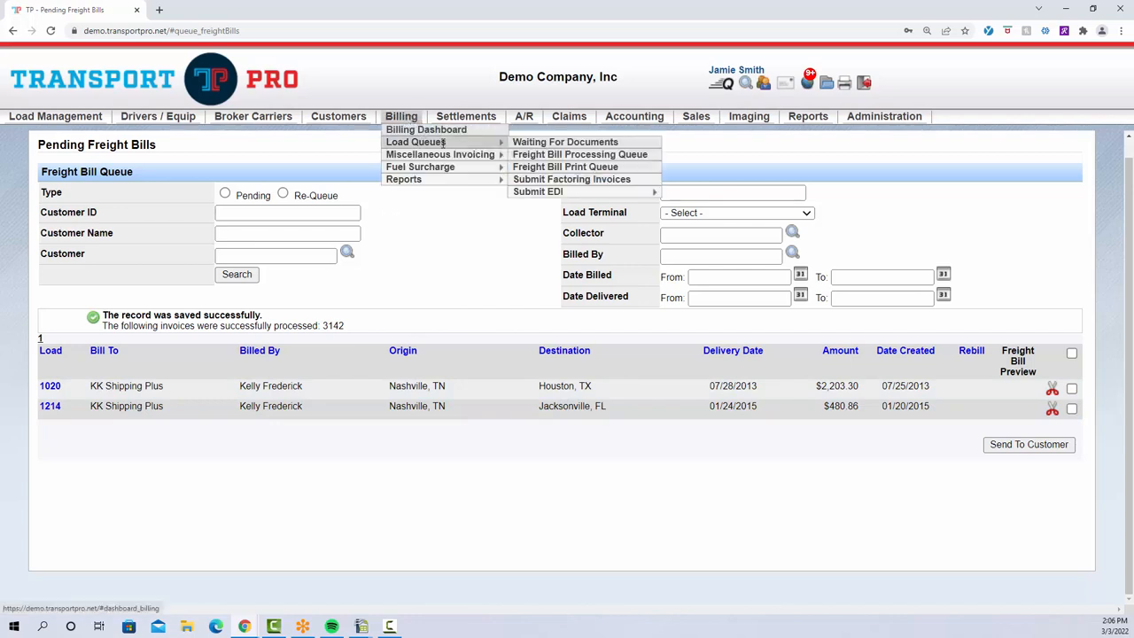
left_click(599, 180)
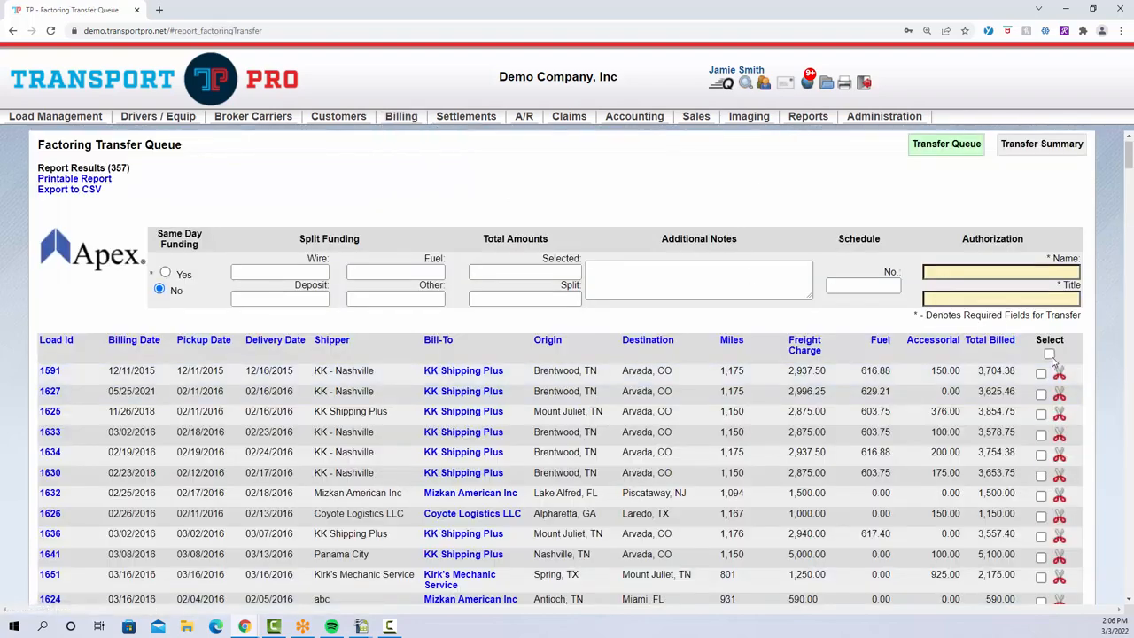
left_click(1048, 354)
left_click(1049, 355)
left_click_drag(1129, 155, 1129, 584)
left_click(1041, 508)
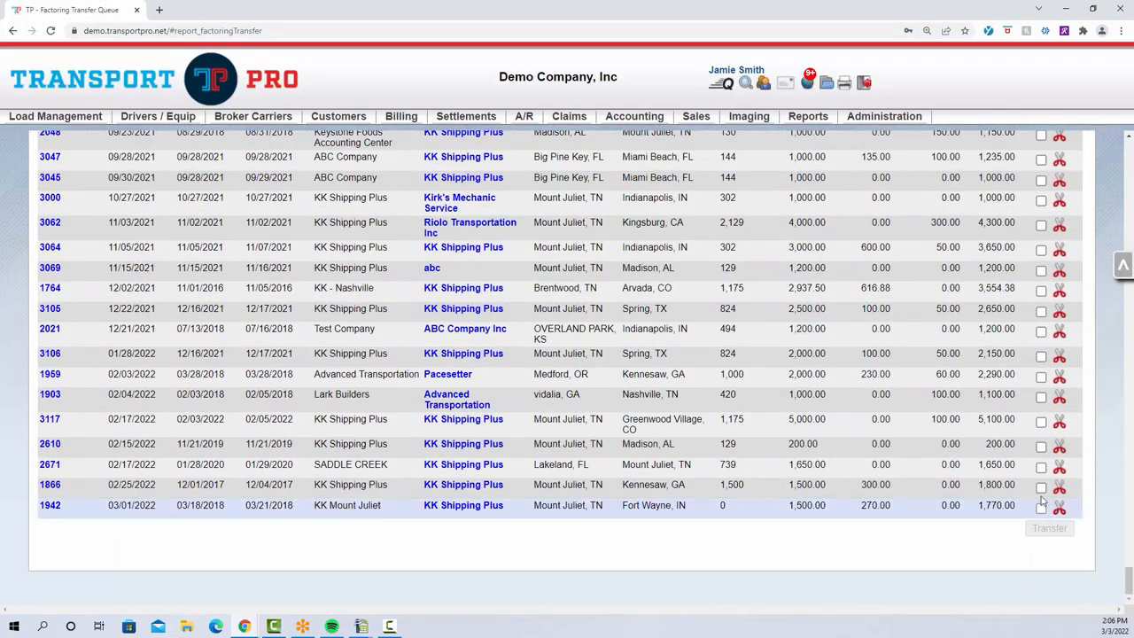
left_click(1041, 488)
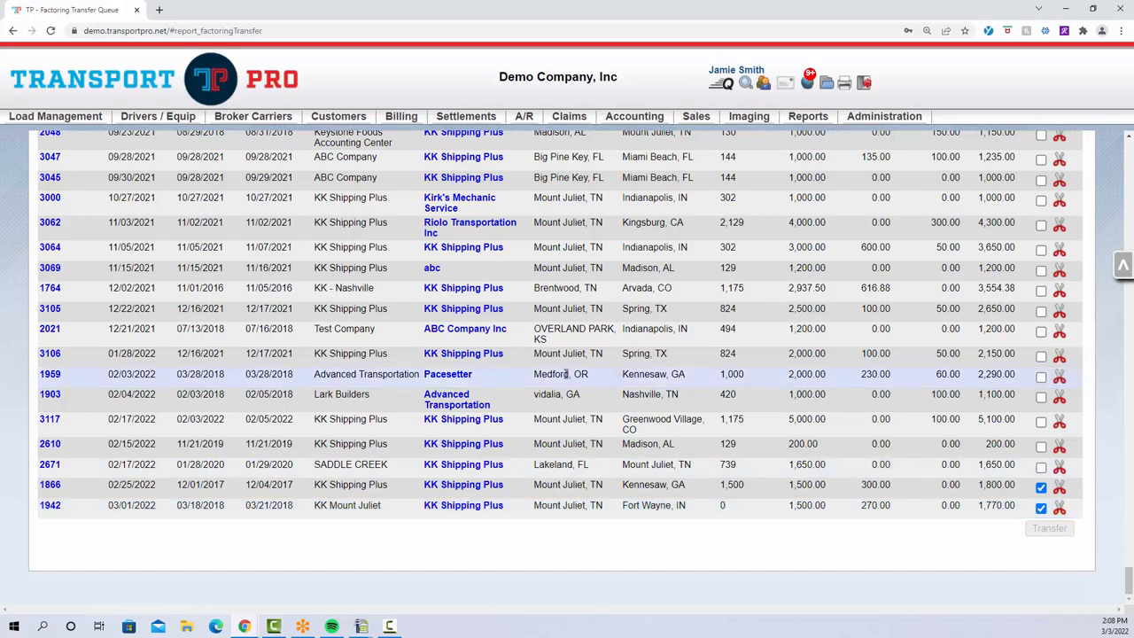
- List all customers by running an unfiltered customer search
mouse_move(337, 124)
left_click(336, 143)
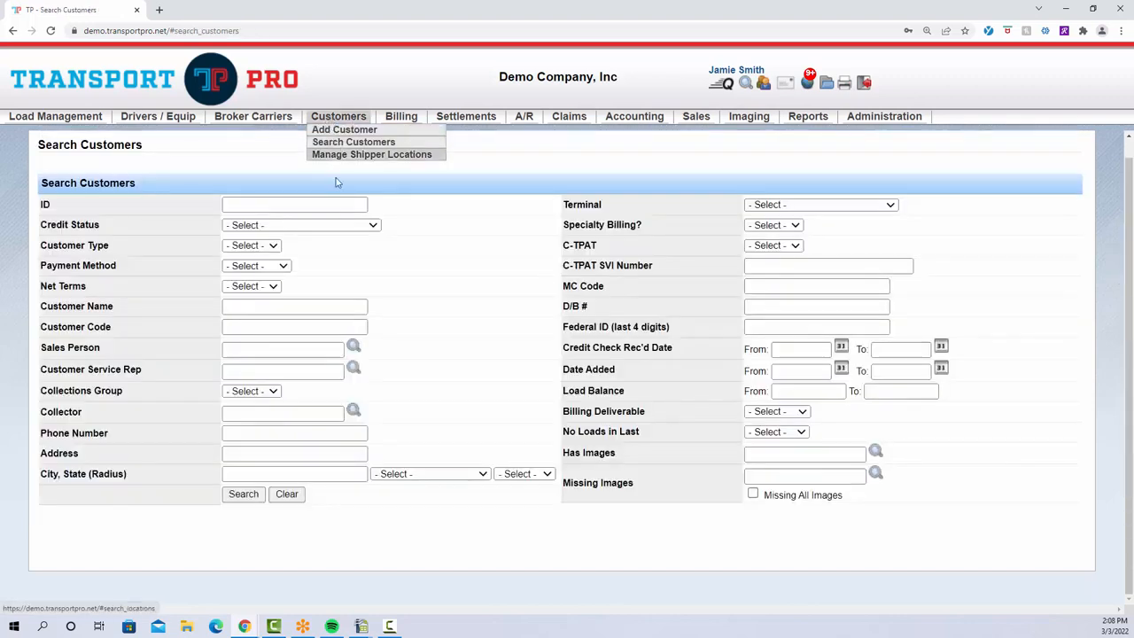
left_click(243, 495)
scroll(133, 452, "down", 3)
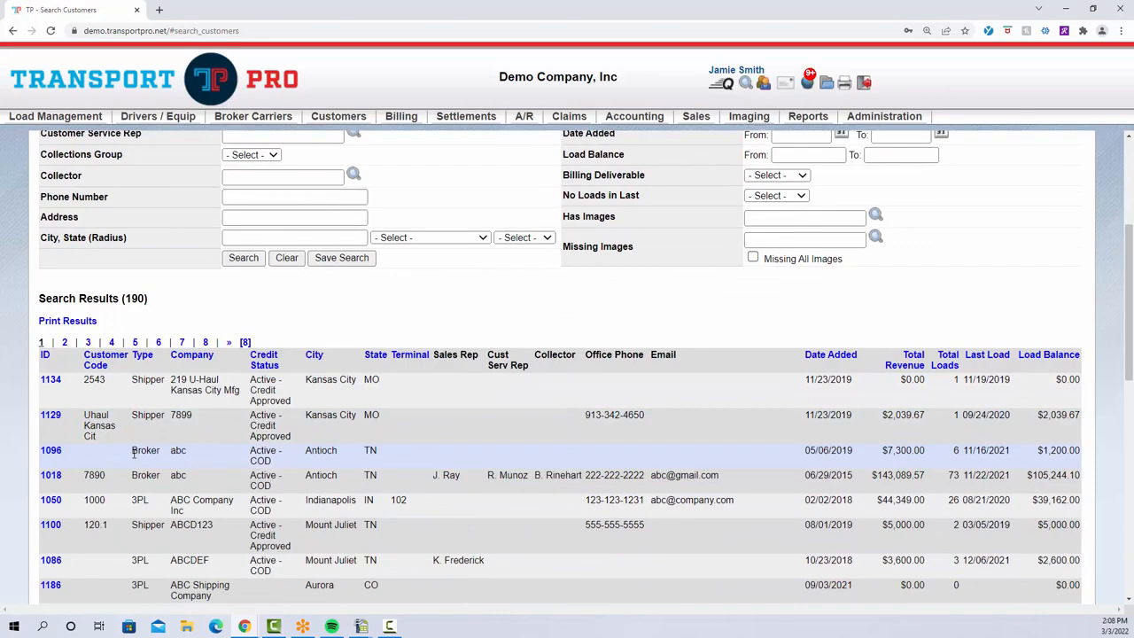
- Open the customer summary of the second broker named abc and open its customer information for editing
left_click(50, 475)
scroll(751, 479, "up", 4)
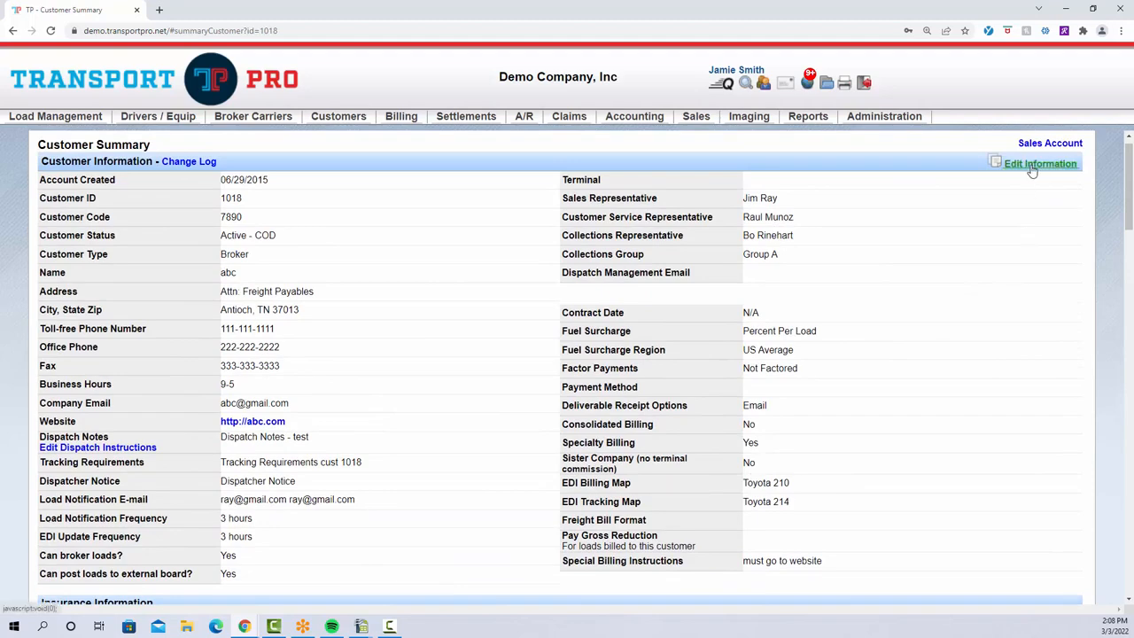
left_click(1032, 169)
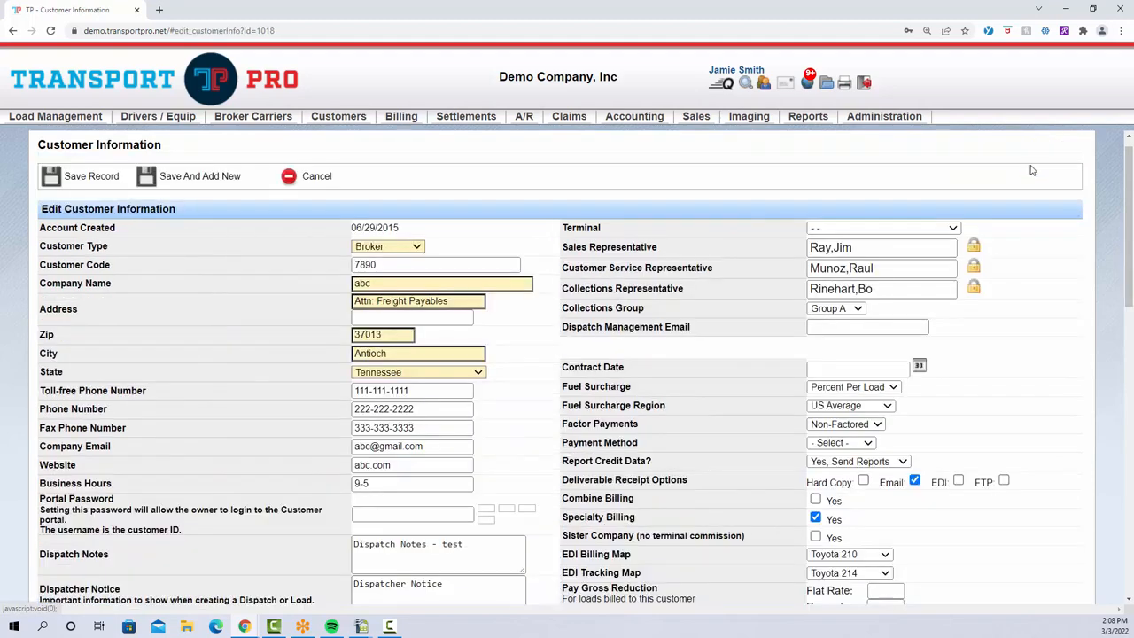
- Examine the customer's Factor Payments and Deliverable Receipt Options settings and the Billing Email field in the credit information
scroll(1080, 277, "down", 2)
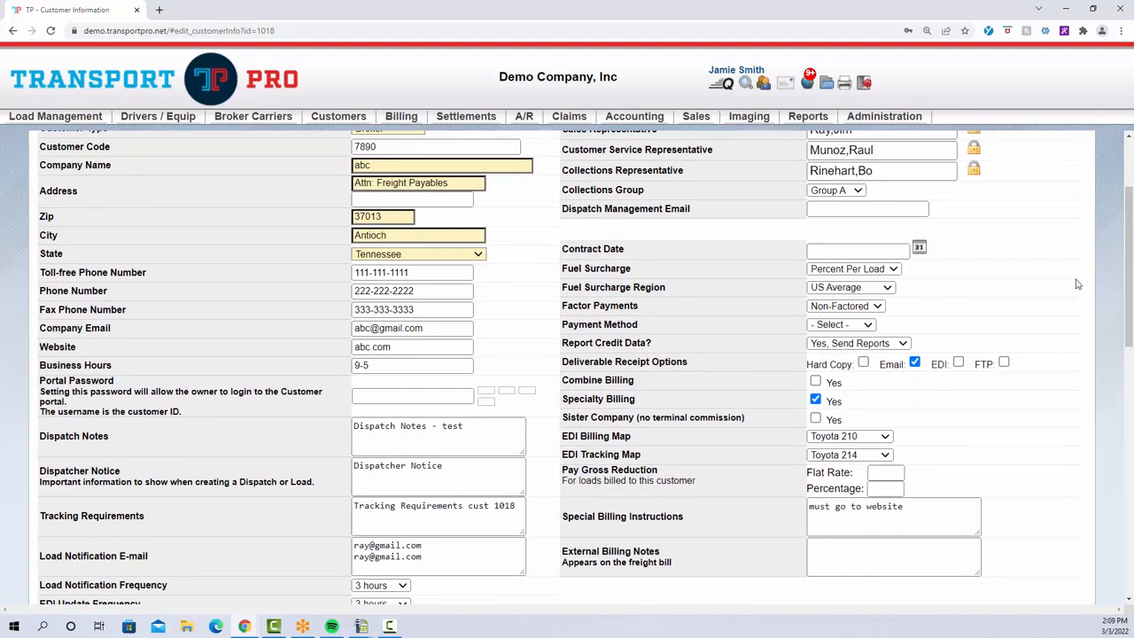
left_click_drag(563, 306, 638, 307)
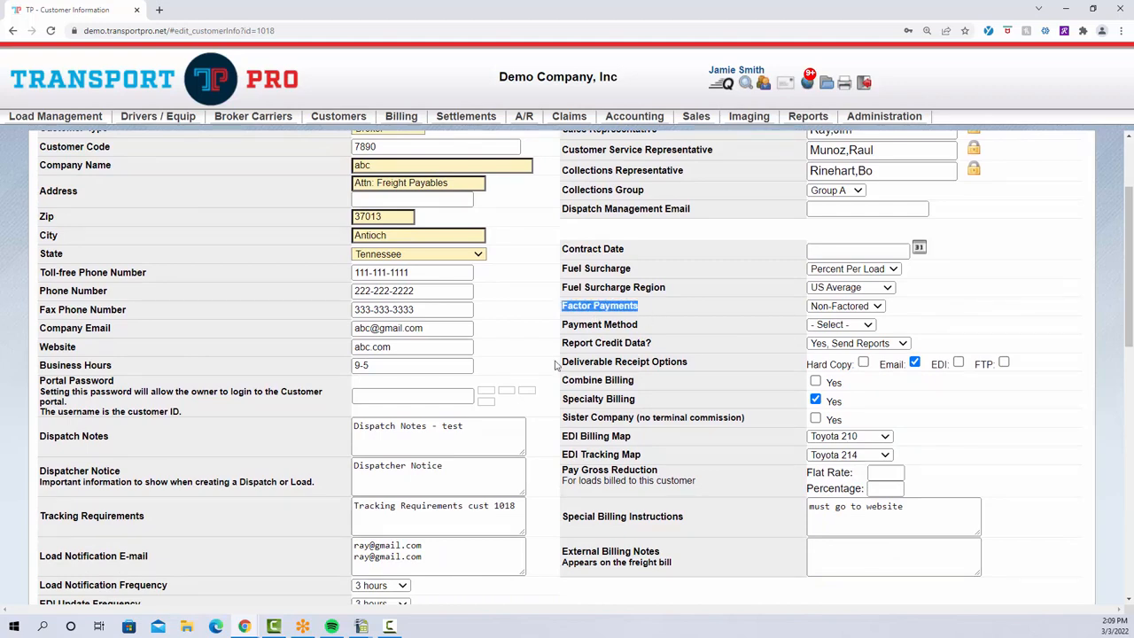
left_click_drag(562, 363, 711, 370)
left_click(710, 370)
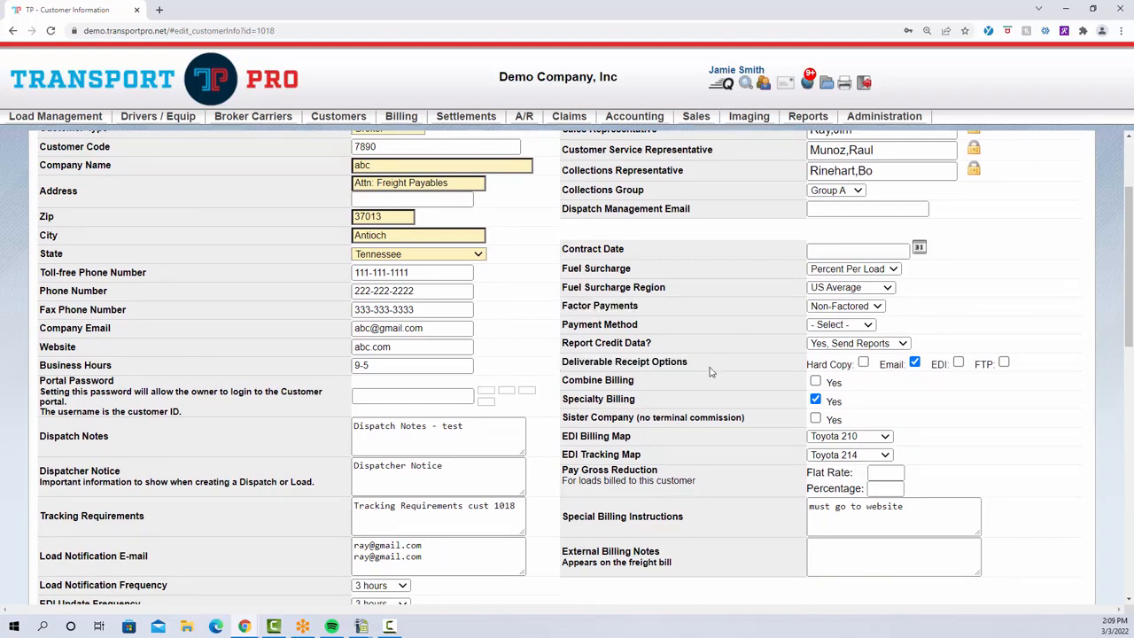
scroll(709, 371, "down", 10)
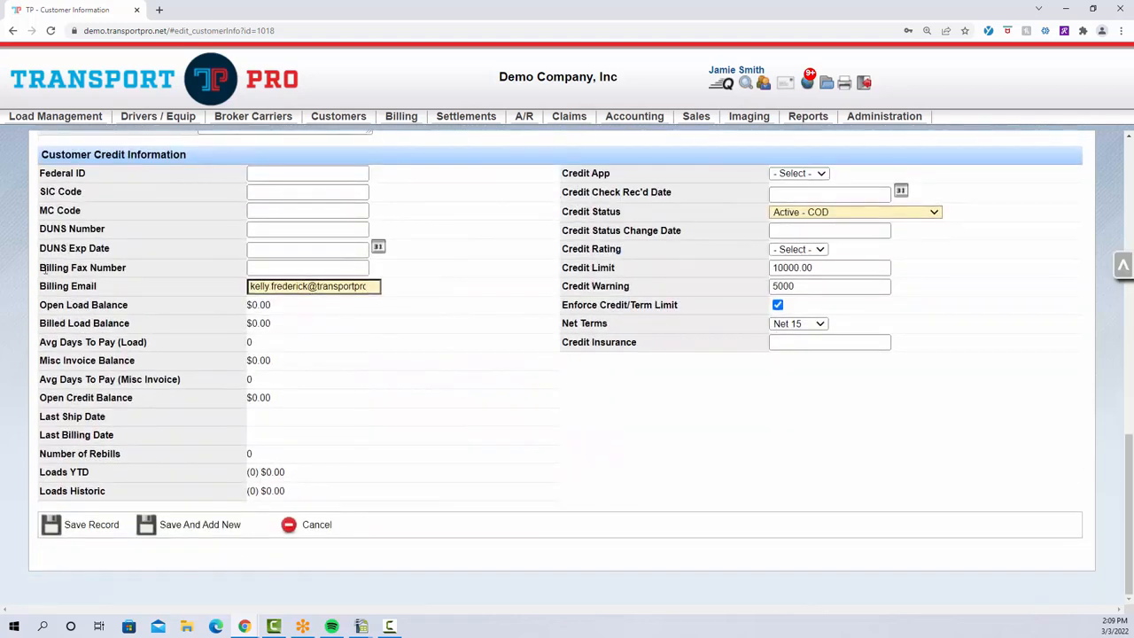
left_click_drag(39, 283, 147, 292)
left_click(147, 293)
scroll(723, 388, "up", 2)
scroll(723, 388, "up", 10)
scroll(794, 403, "down", 1)
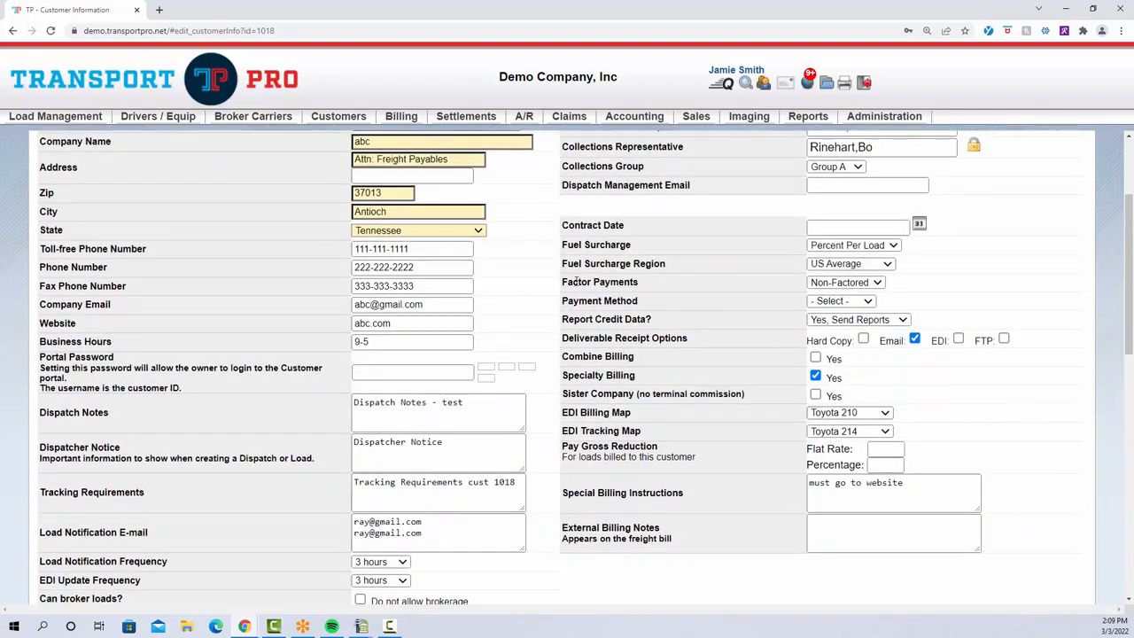
- Try Apex Capital as the customer's Factor Payments option and restore it to Non-Factored
left_click(877, 283)
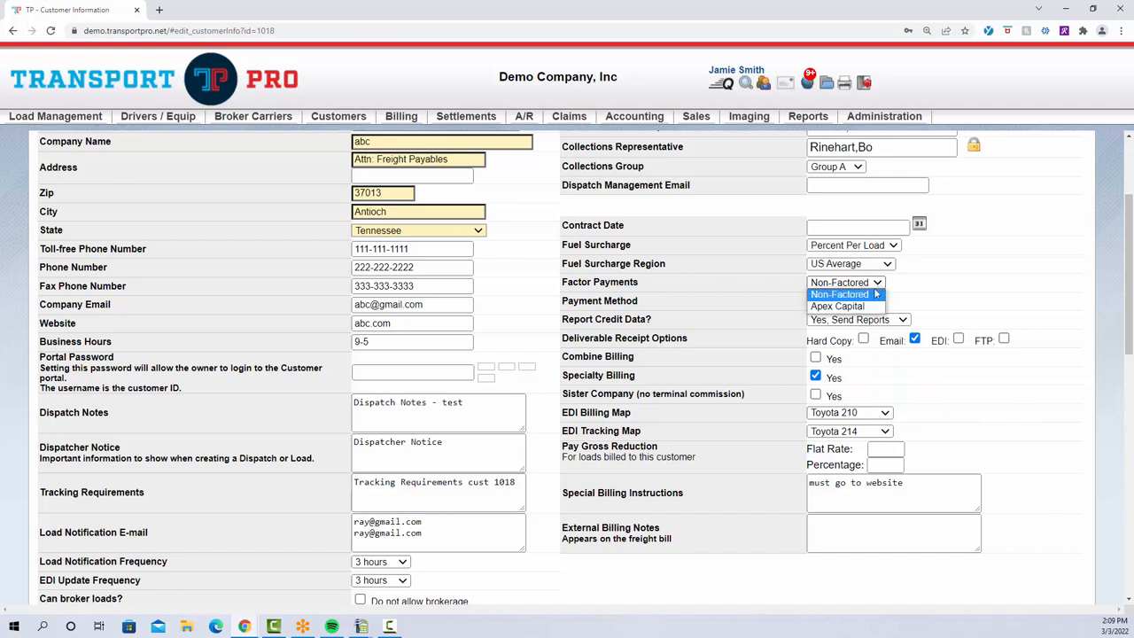
left_click(868, 308)
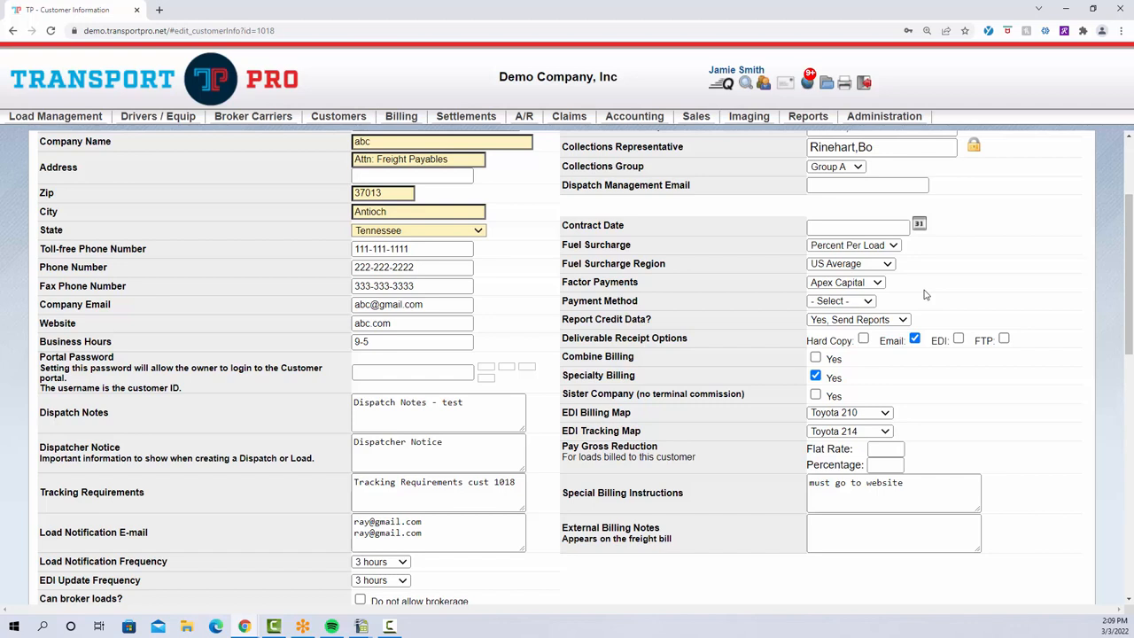
left_click(877, 287)
left_click(877, 294)
left_click(880, 286)
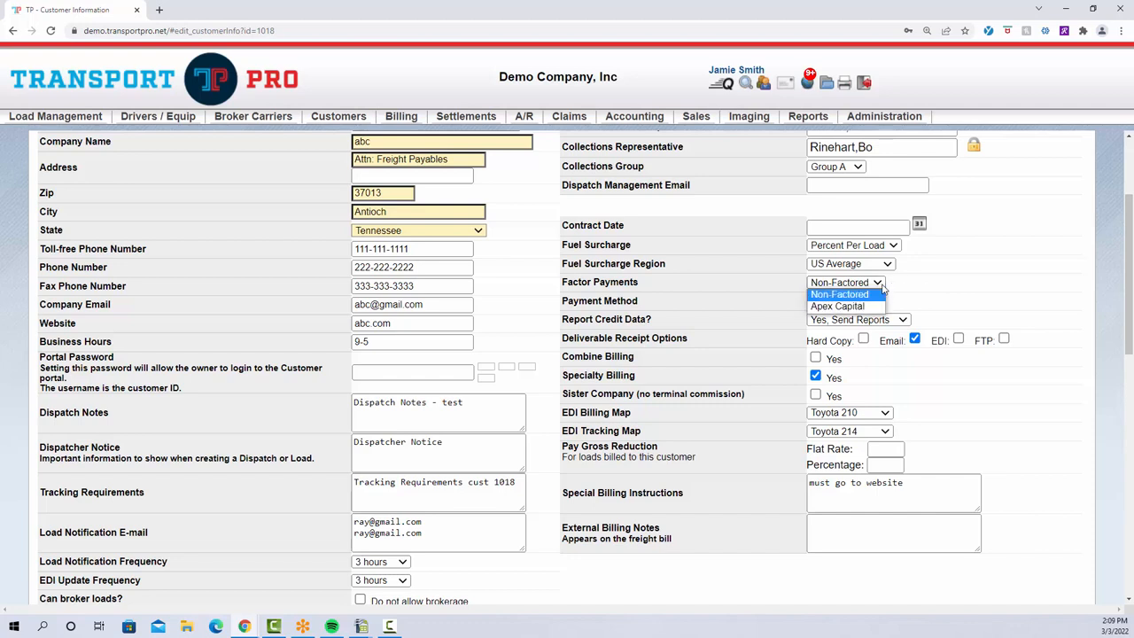
left_click(884, 289)
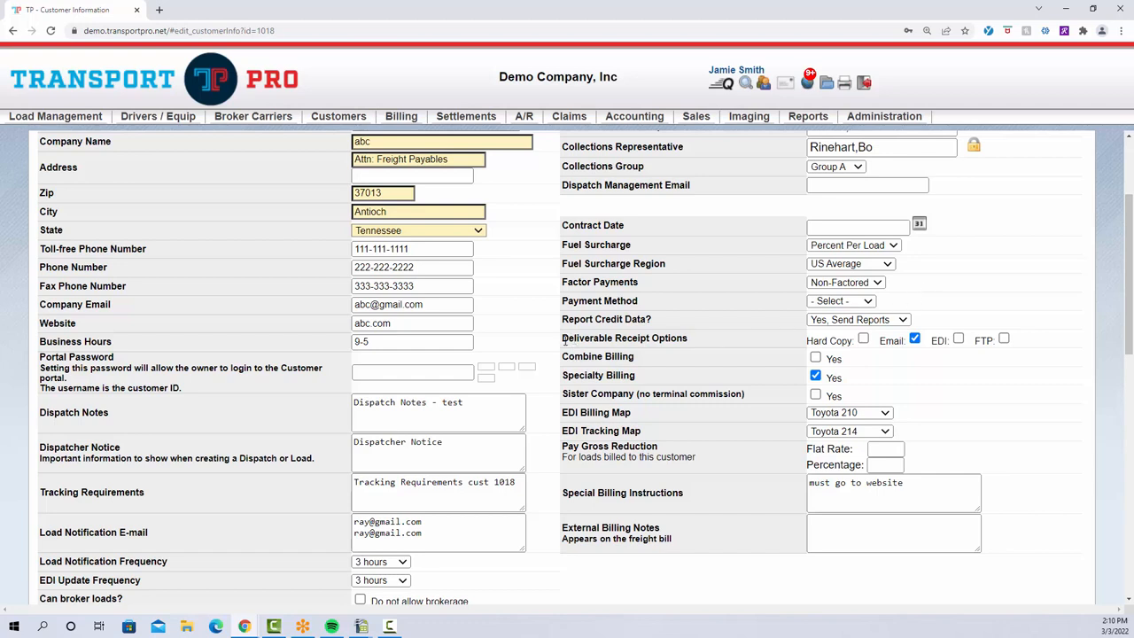
- Try Hard Copy instead of Email in the Deliverable Receipt Options and restore Email as the only choice
left_click_drag(563, 342, 699, 342)
left_click(740, 347)
left_click(915, 341)
left_click(914, 339)
left_click(914, 340)
left_click(863, 341)
left_click(864, 339)
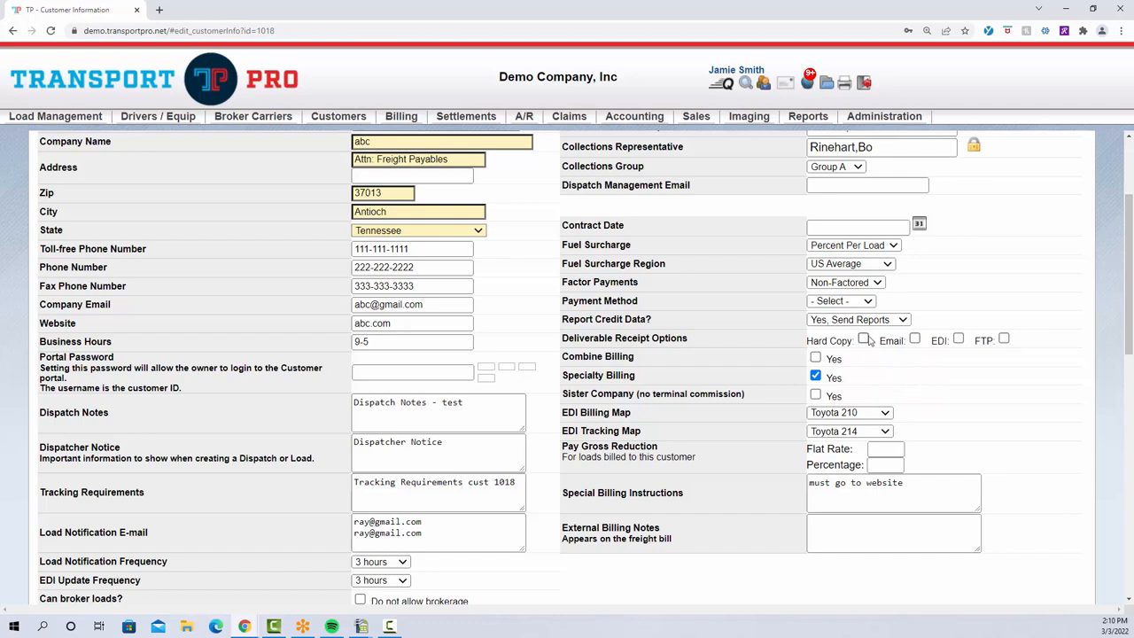
left_click(915, 340)
- Check the Billing Email field in the Customer Credit Information section
scroll(981, 398, "down", 8)
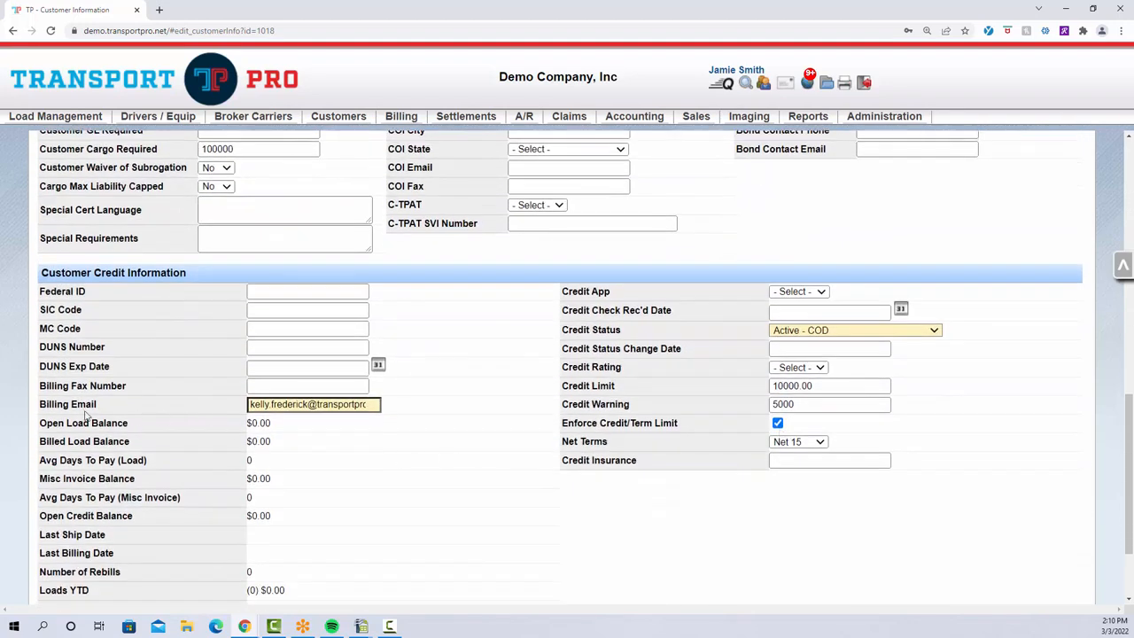
left_click_drag(40, 403, 97, 405)
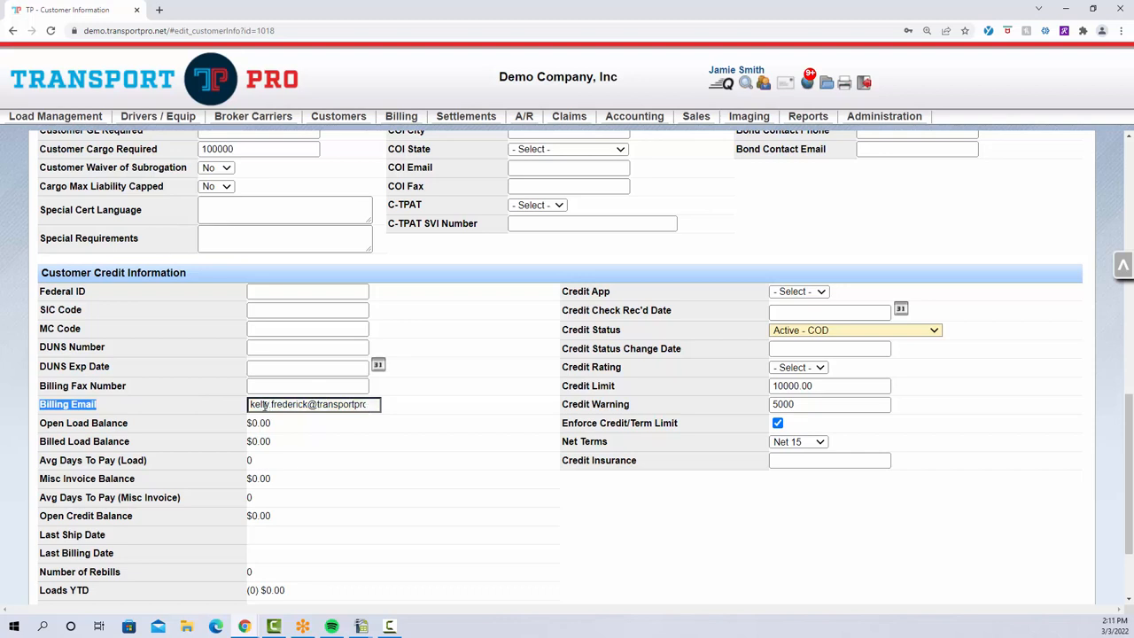
left_click(395, 414)
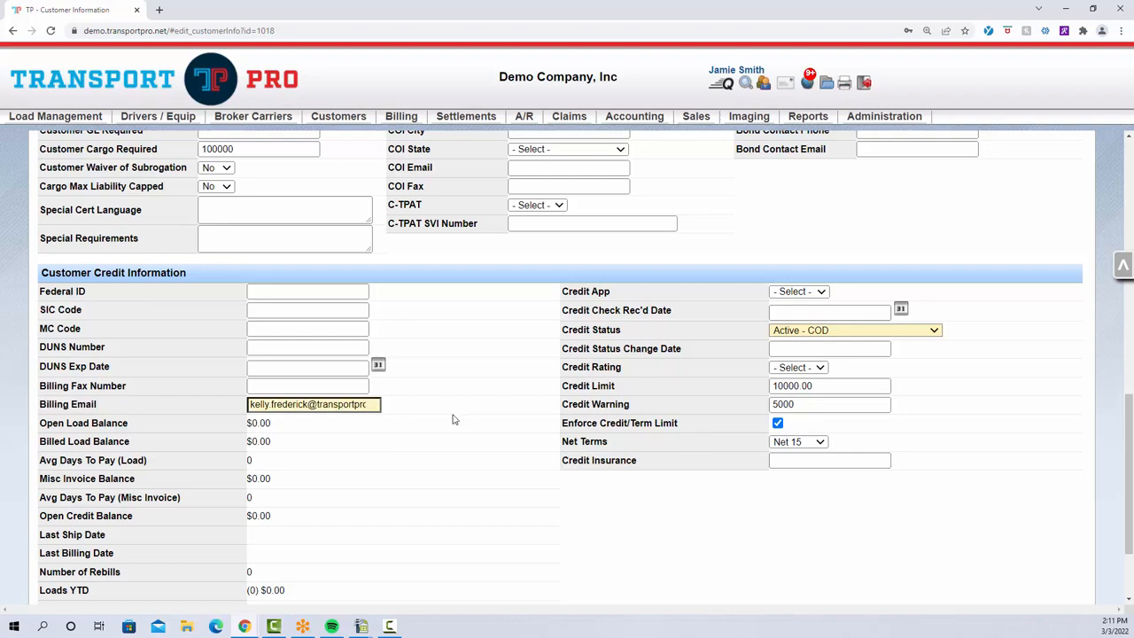
scroll(456, 421, "up", 10)
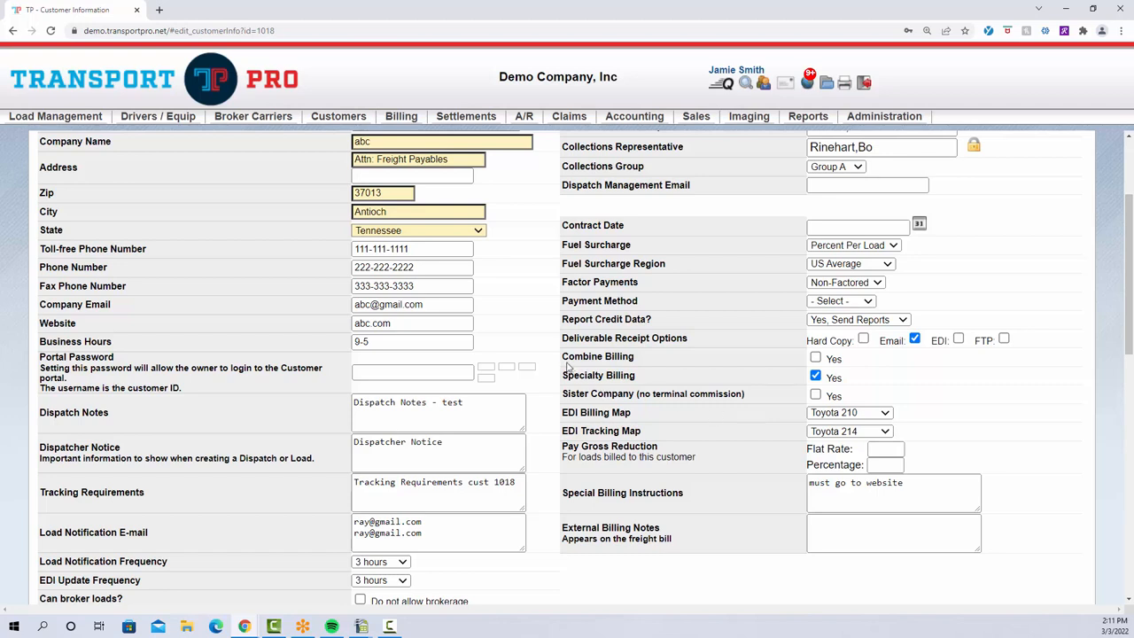
- Try enabling Combine Billing for the customer and turn it off again
left_click_drag(564, 356, 639, 363)
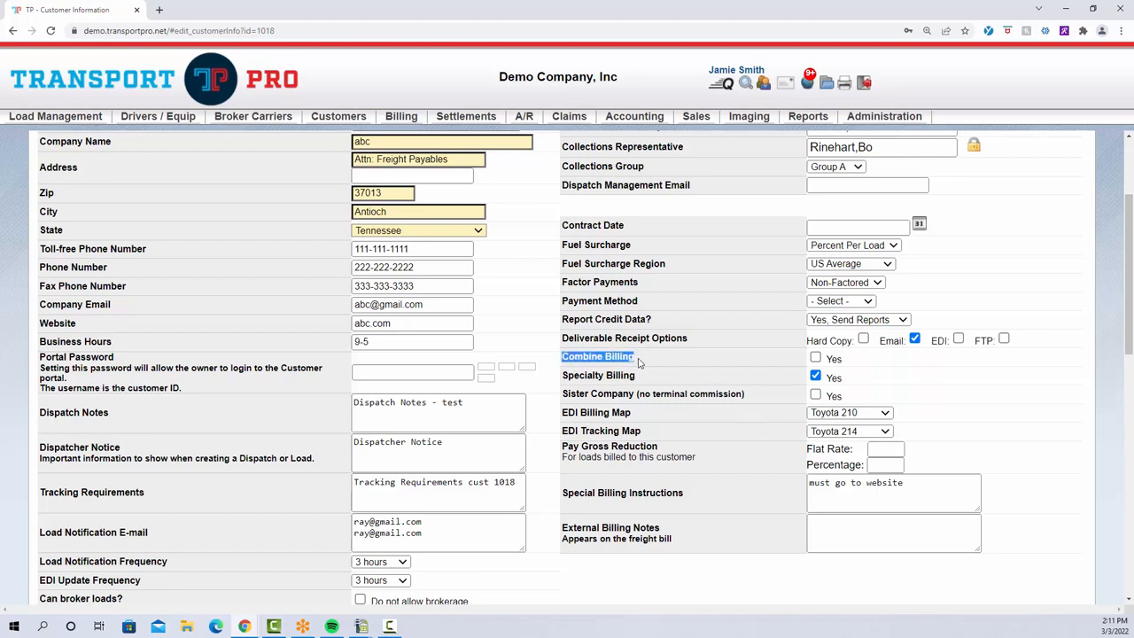
left_click(639, 361)
left_click(815, 357)
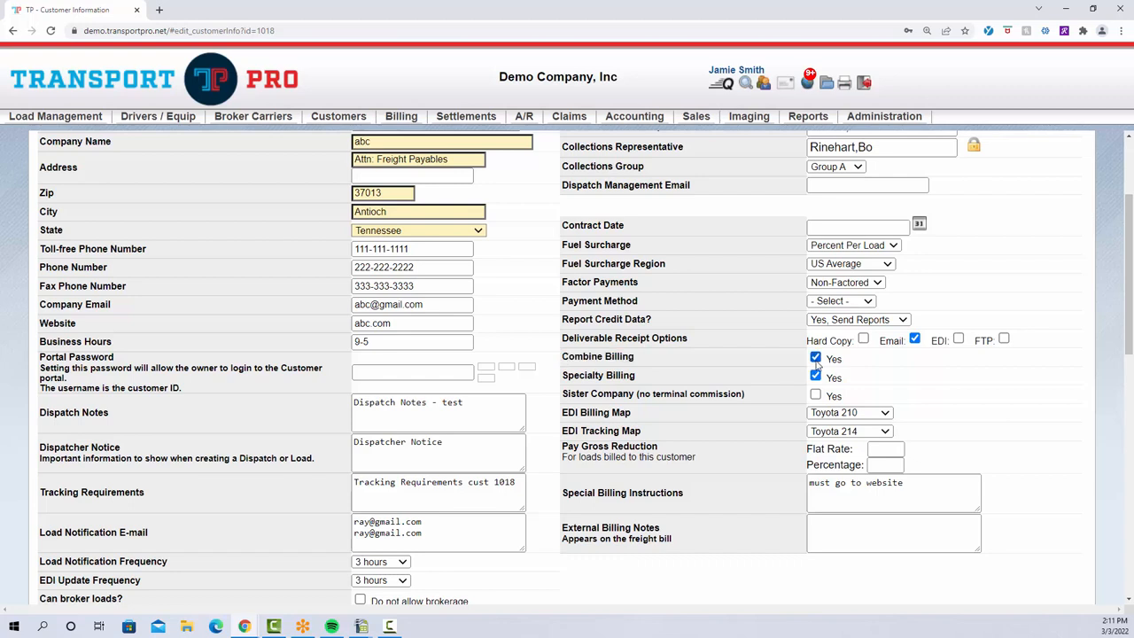
left_click(816, 360)
- Review the customer's Specialty Billing setting, Special Billing Instructions and External Billing Notes
left_click_drag(564, 375, 654, 378)
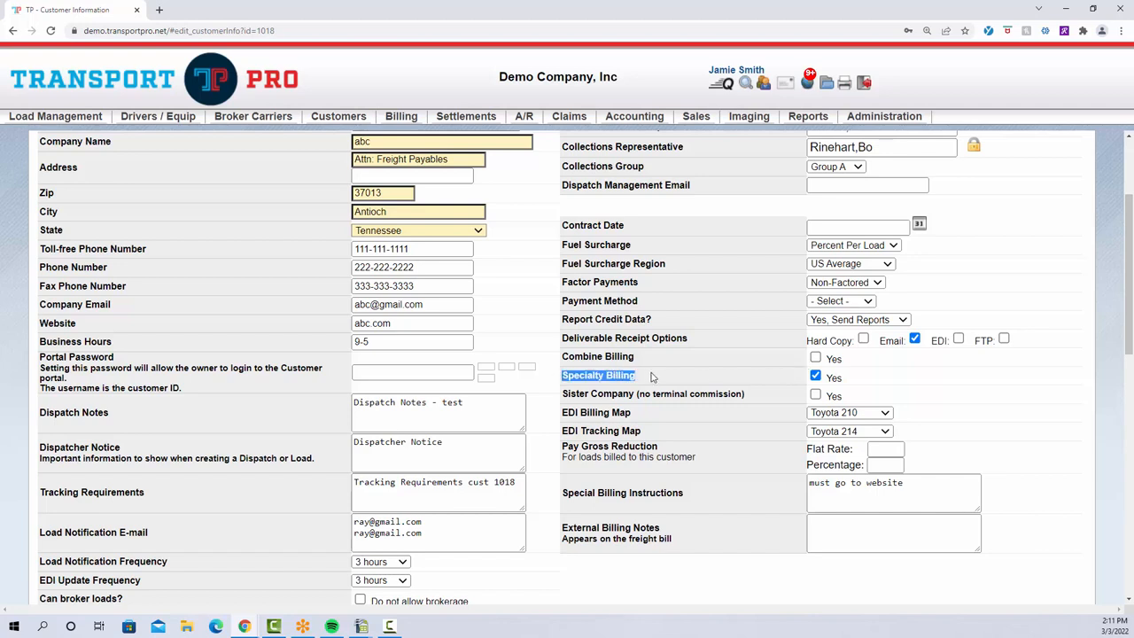
left_click(659, 380)
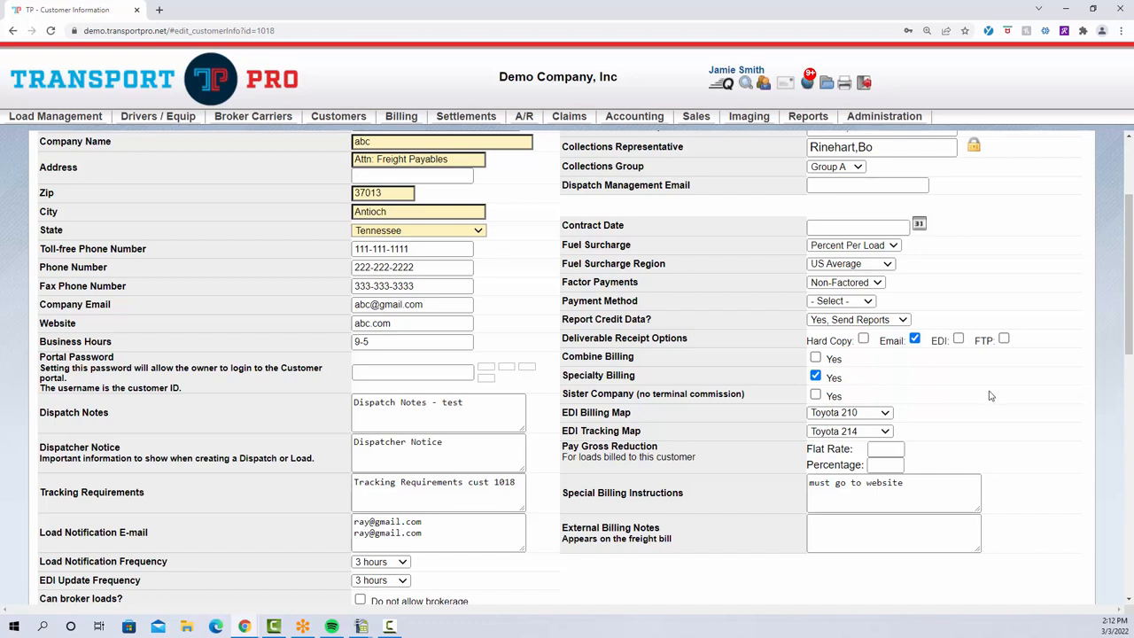
left_click_drag(568, 492, 703, 493)
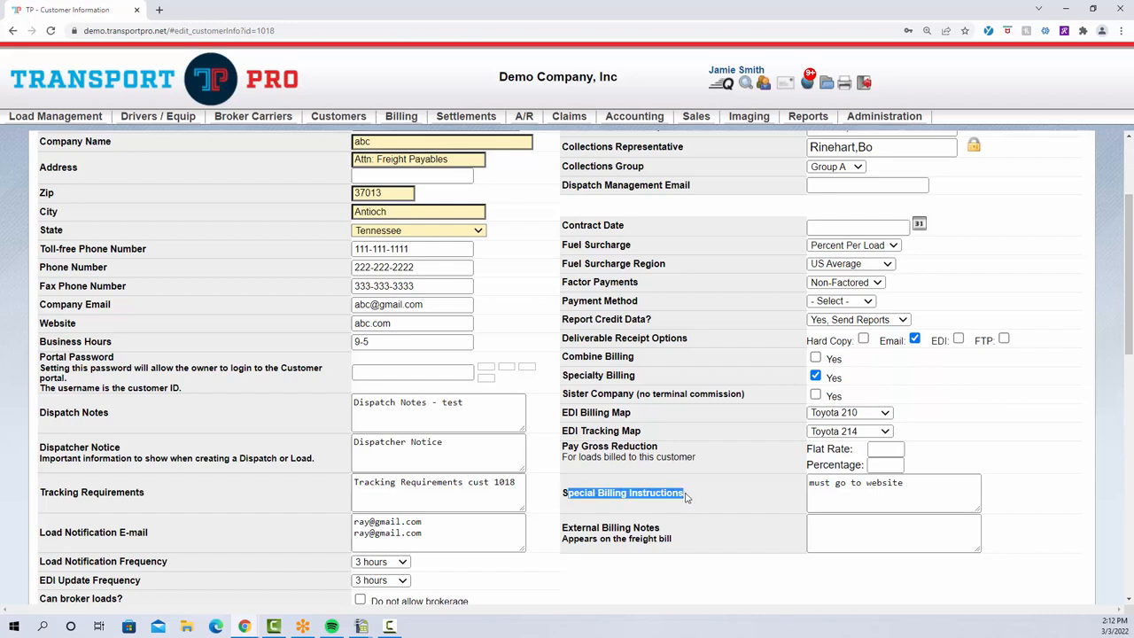
left_click(912, 485)
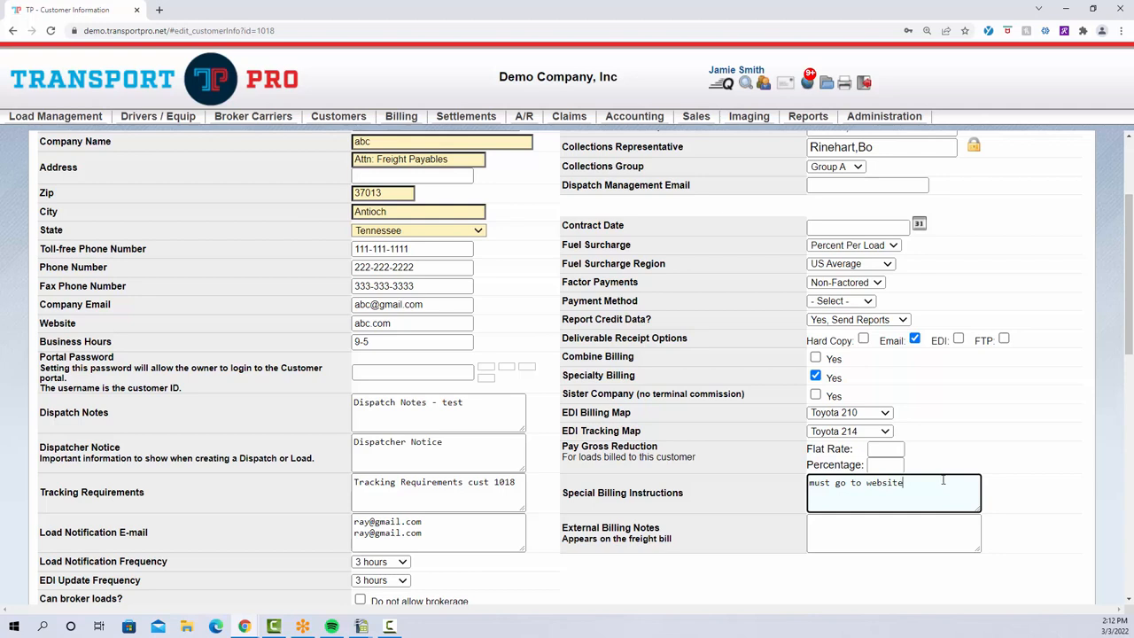
left_click(929, 518)
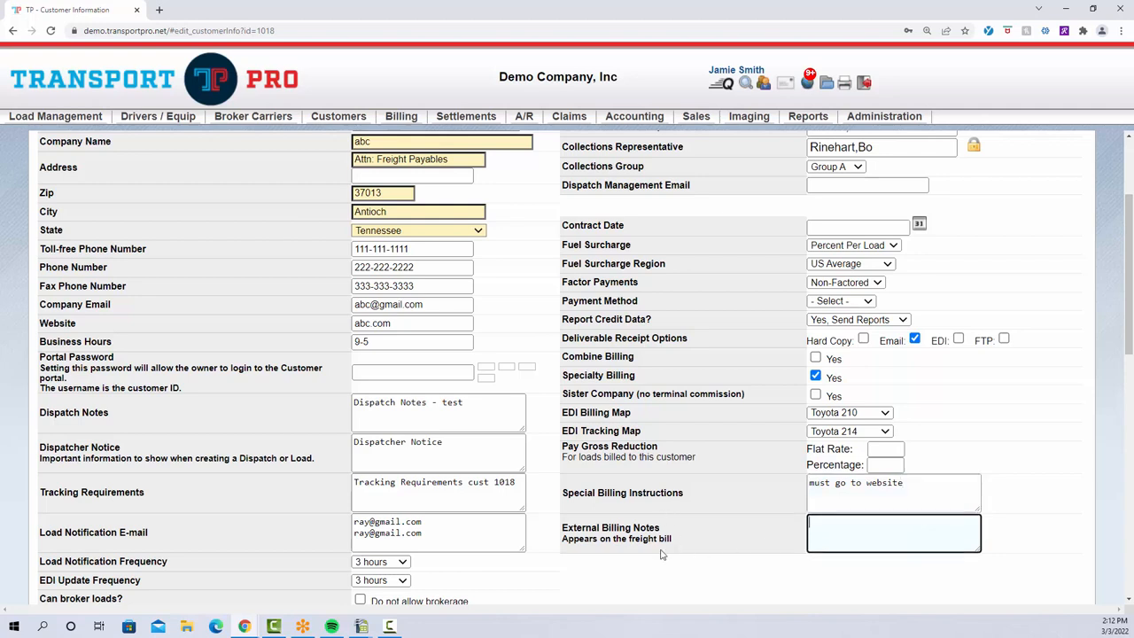
left_click_drag(561, 528, 662, 530)
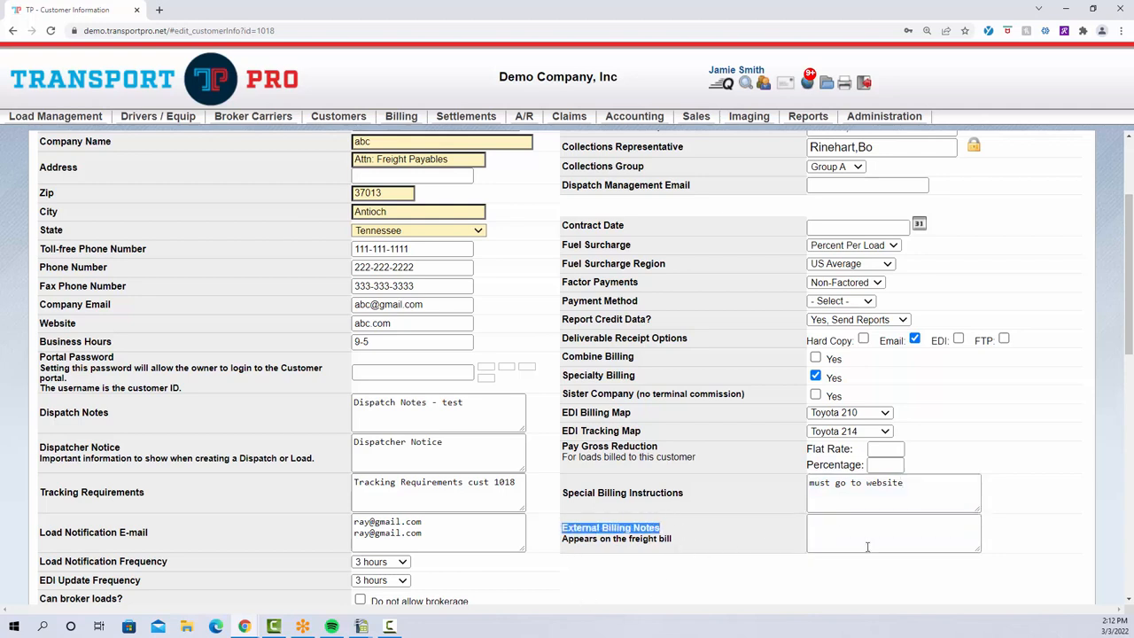
left_click(914, 542)
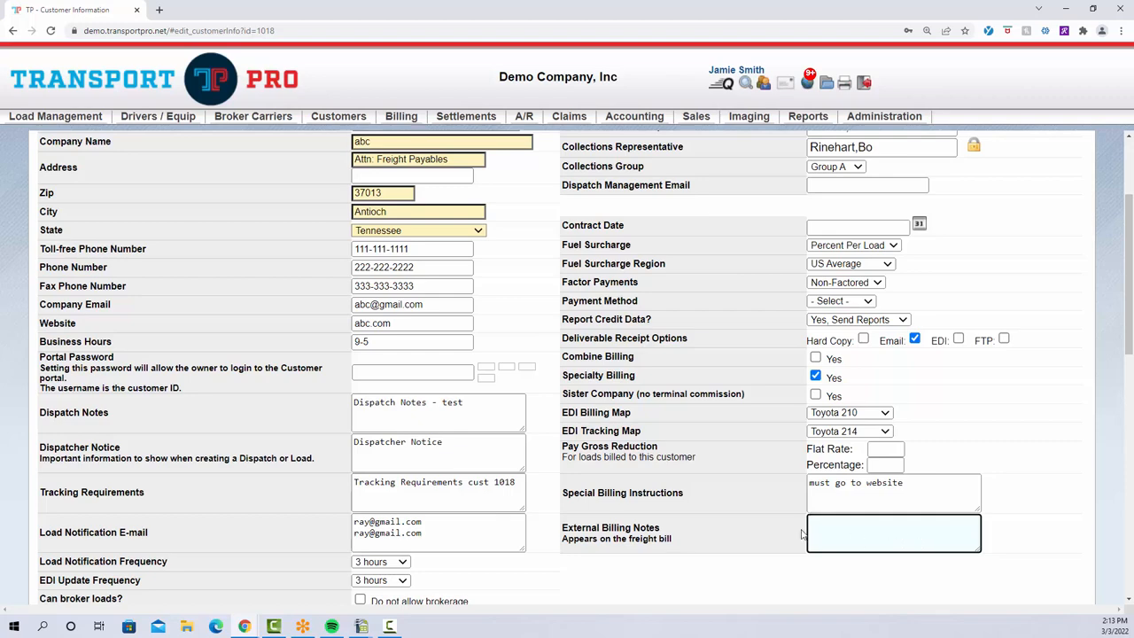
- Save the customer information record
scroll(801, 533, "up", 3)
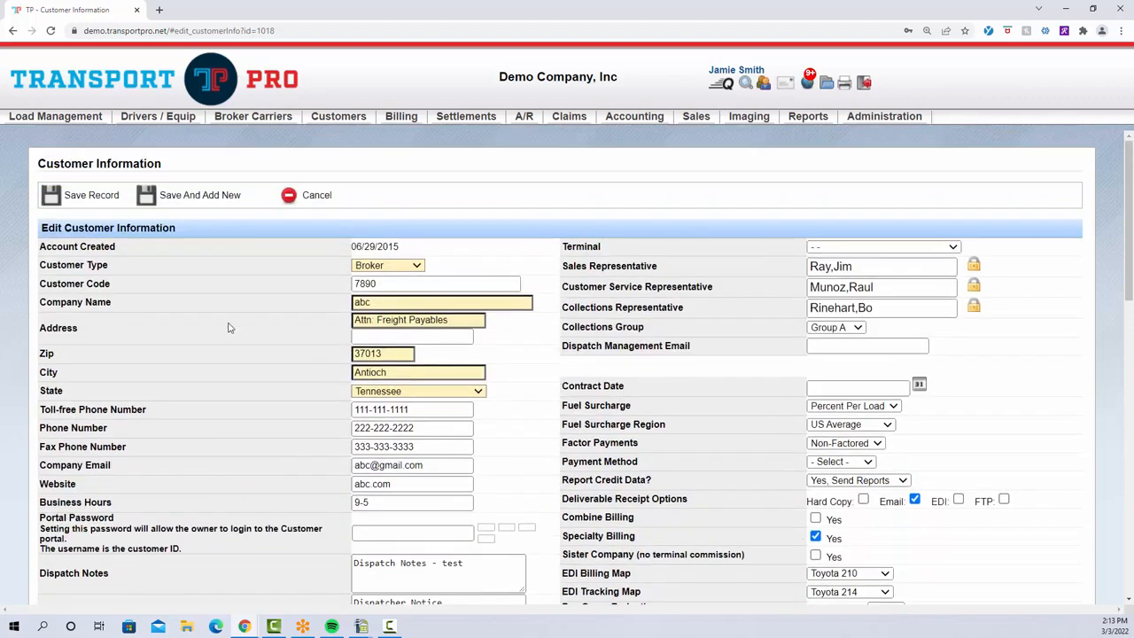
left_click(98, 195)
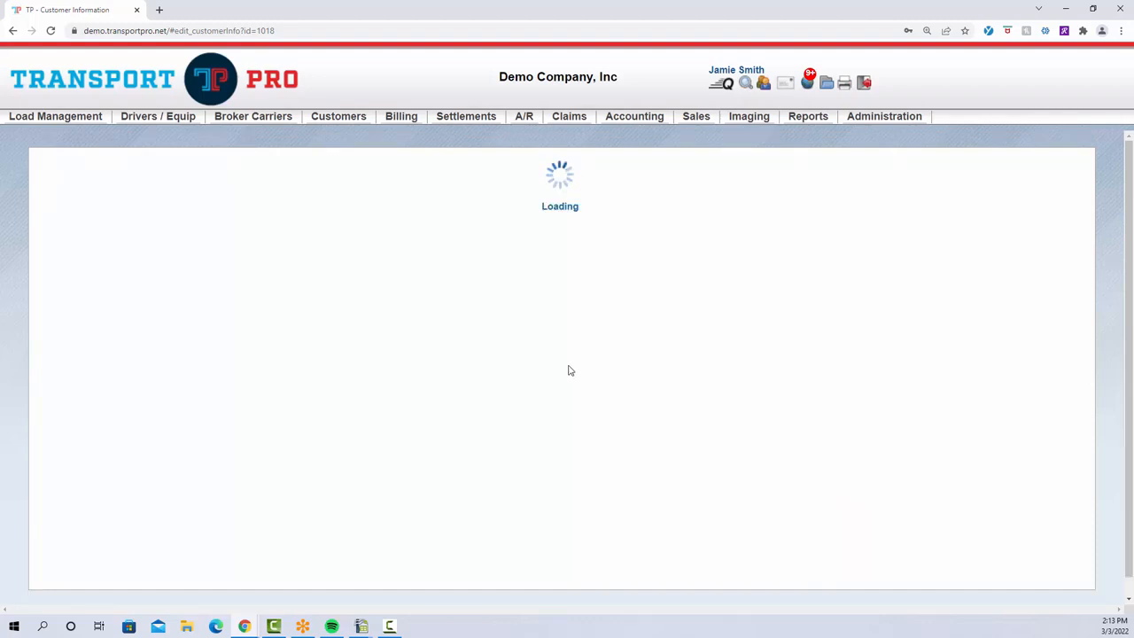